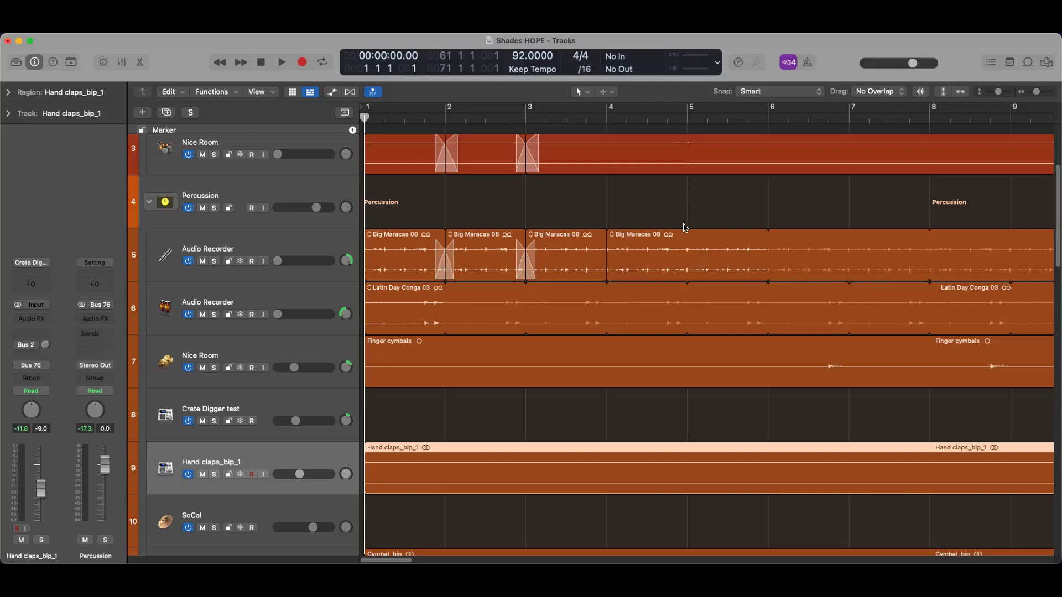
scroll(692, 228, up, 2)
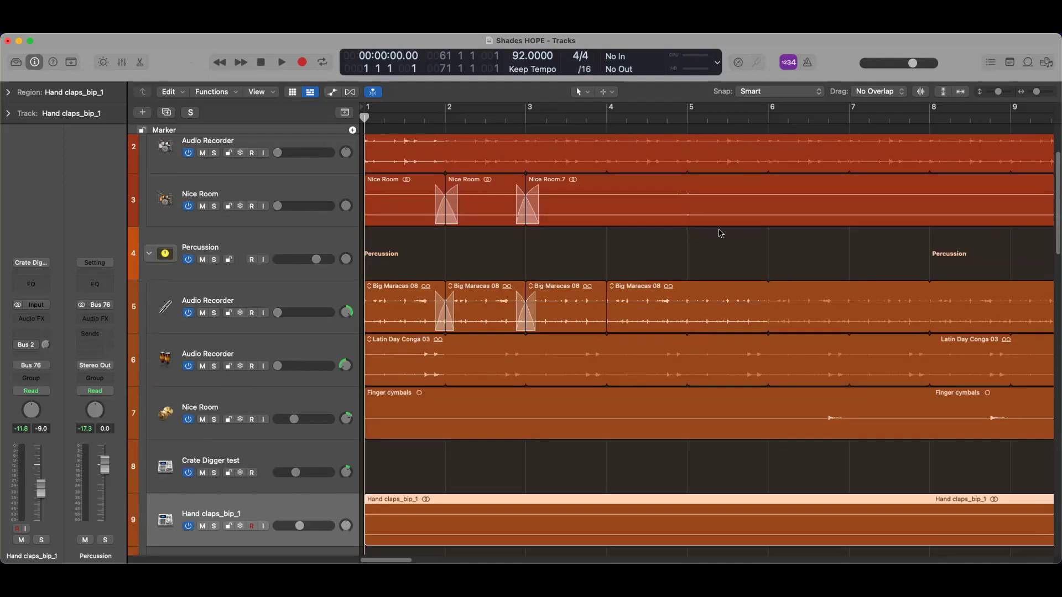
scroll(719, 234, down, 2)
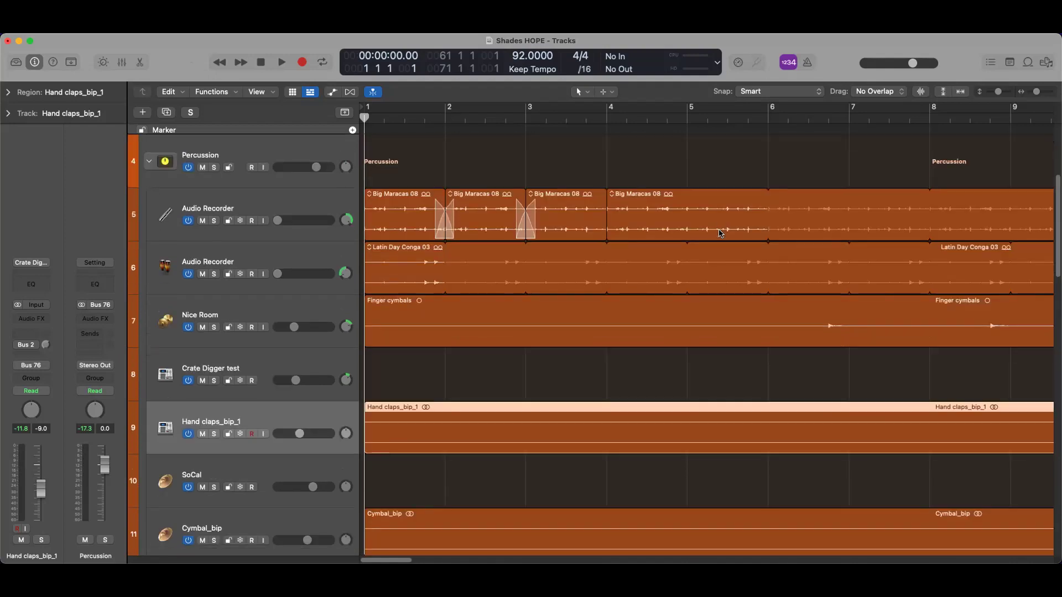
scroll(720, 234, down, 1)
scroll(509, 418, down, 1)
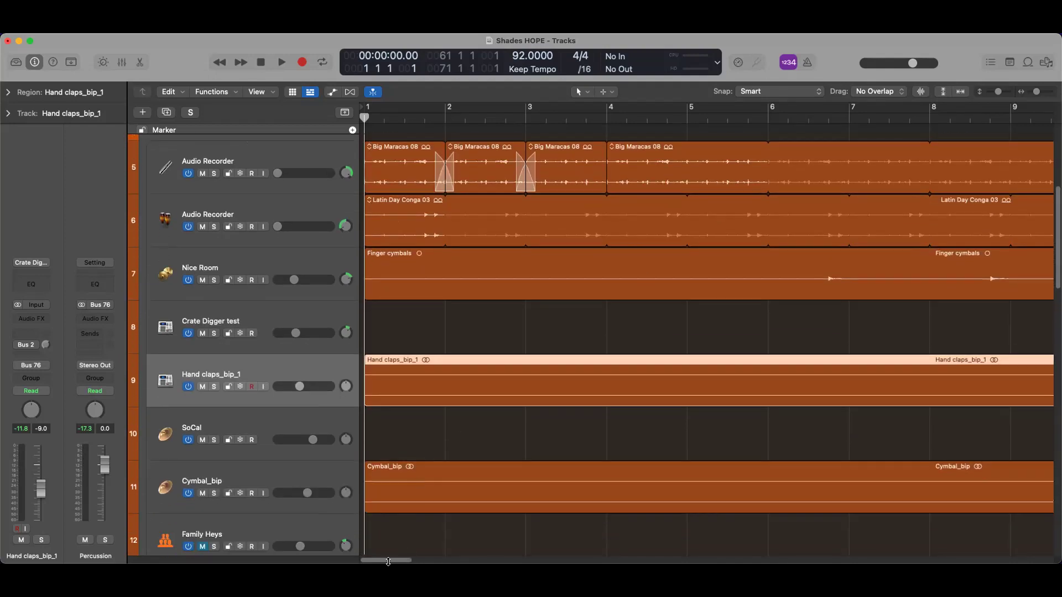
drag(384, 562, 481, 561)
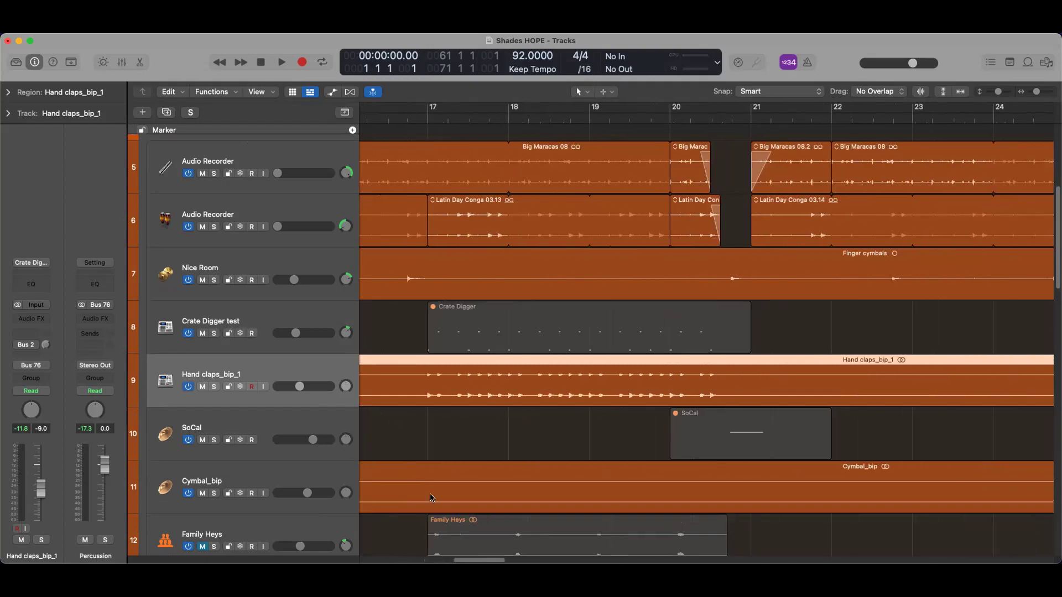
Step: Select the Crate Digger test track to show its Ultrabeat, Compressor, Overdrive and Bitcrusher chain
click(323, 320)
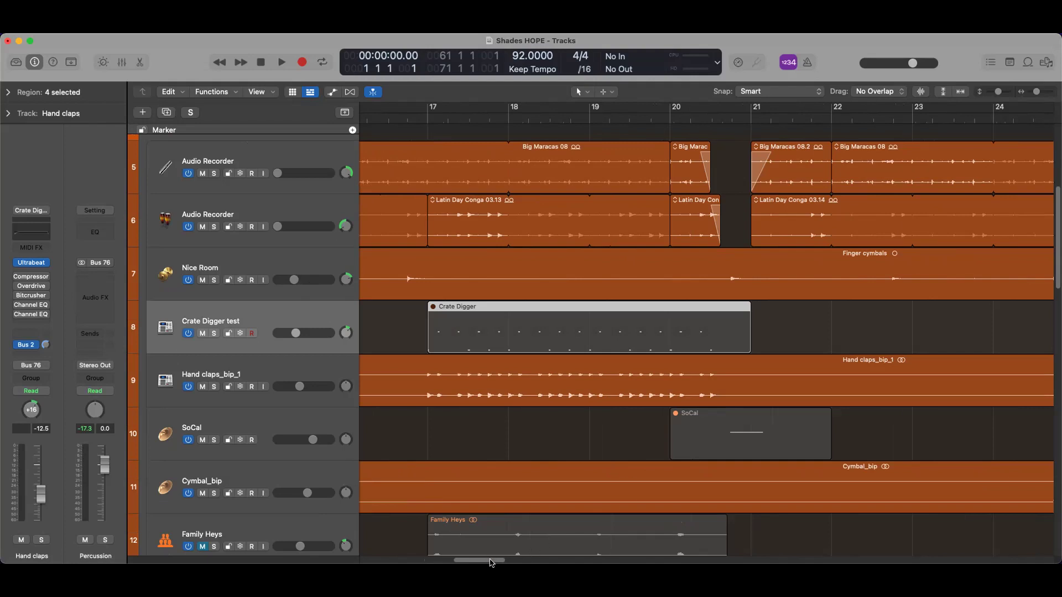
drag(483, 561, 472, 561)
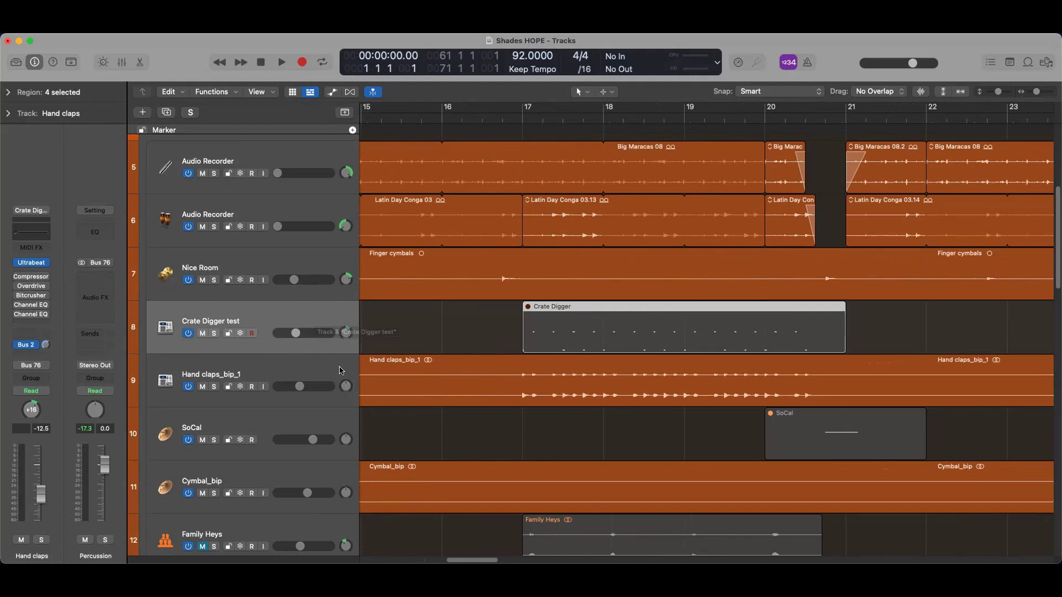
Step: Play from bar 15 with the Hand claps_bip_1 and Crate Digger test tracks selected
click(362, 118)
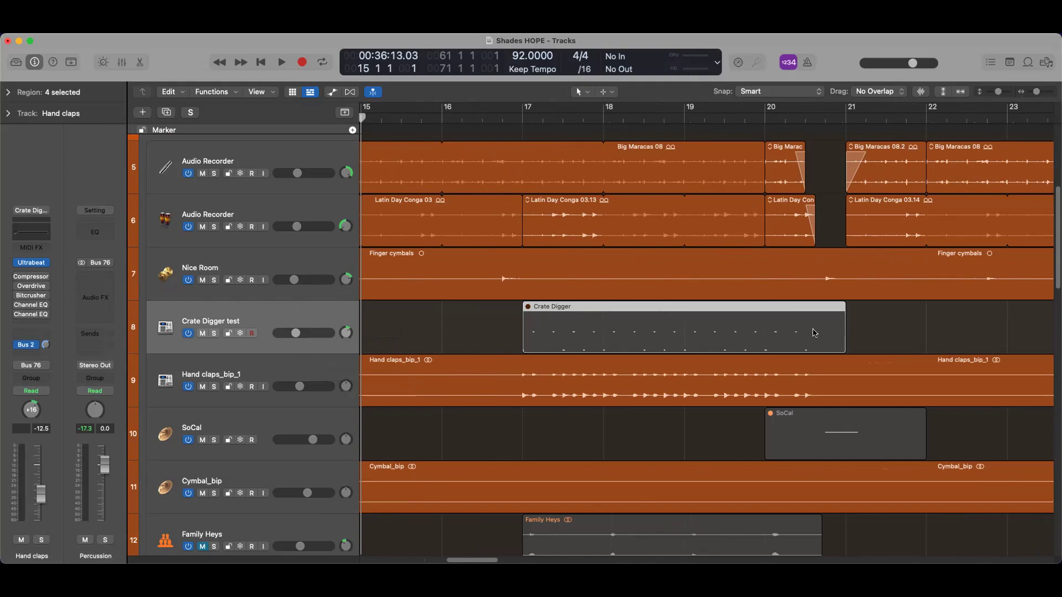
click(334, 374)
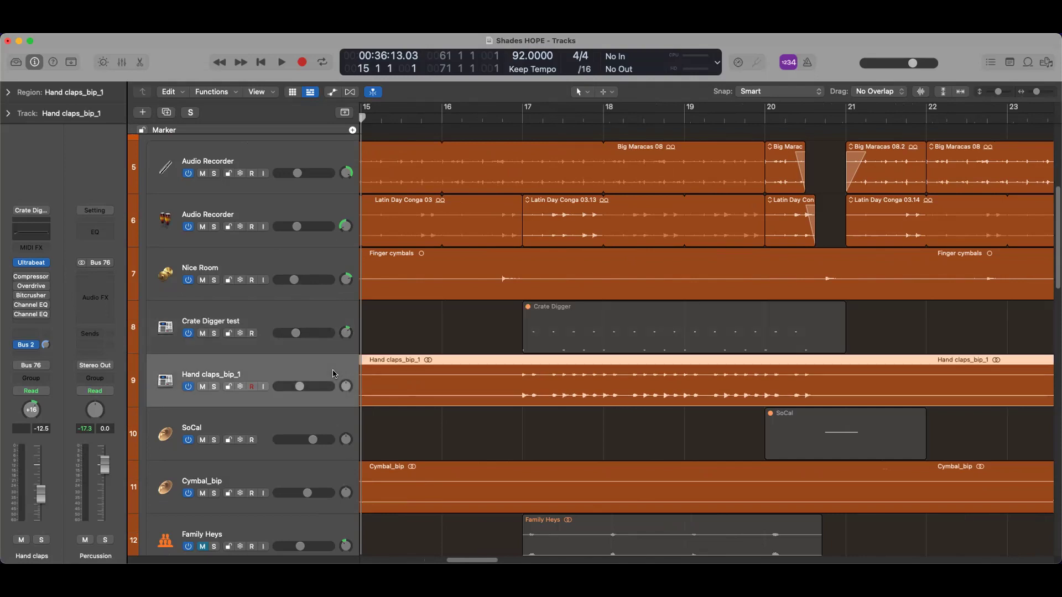
click(322, 313)
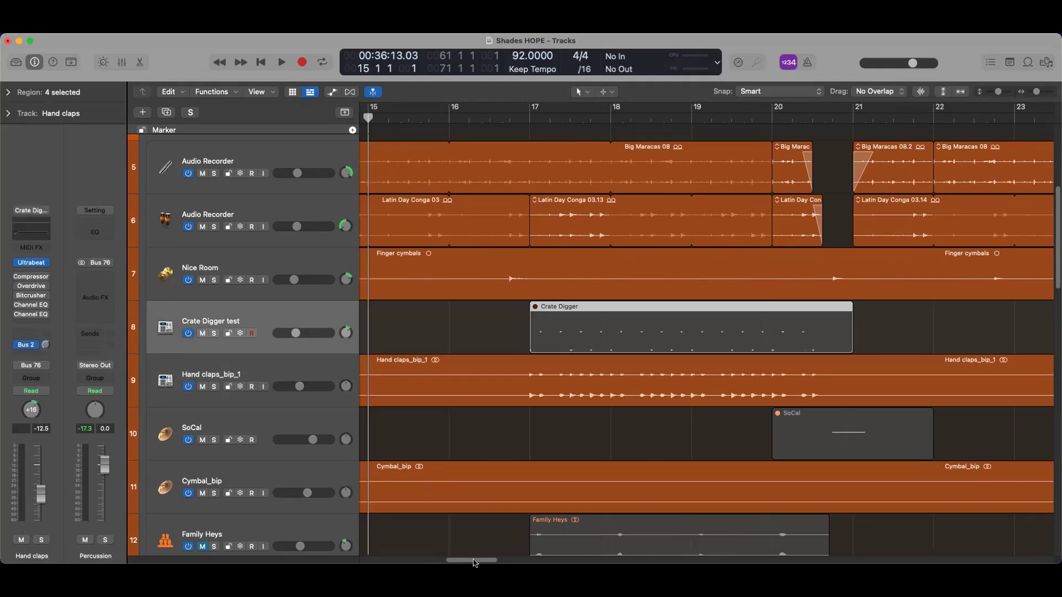
drag(473, 561, 466, 562)
key(space)
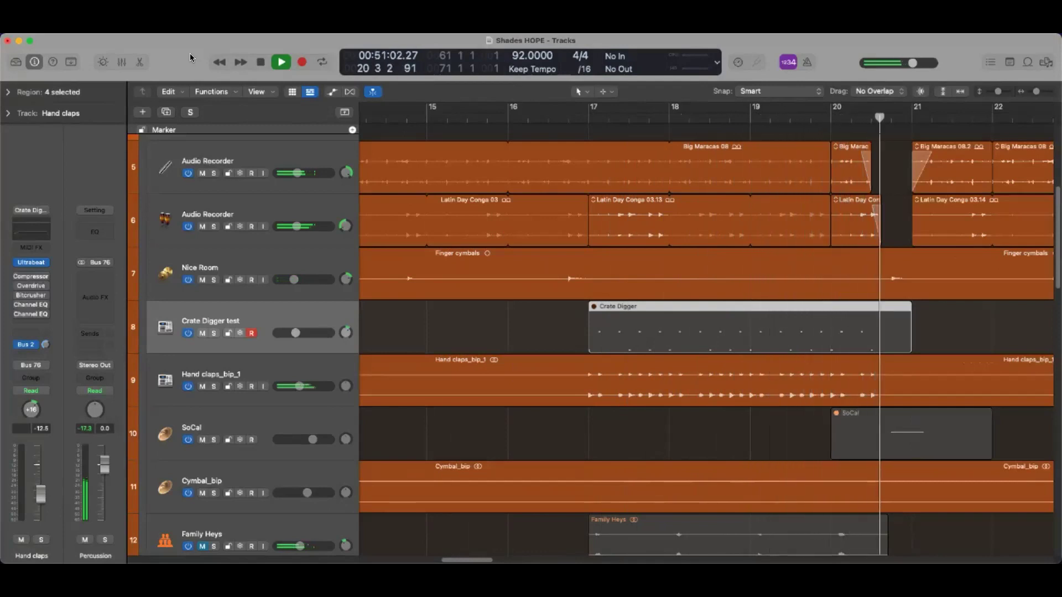
Step: Stop playback, set the playhead near bar 16 and disarm recording on Crate Digger test
key(space)
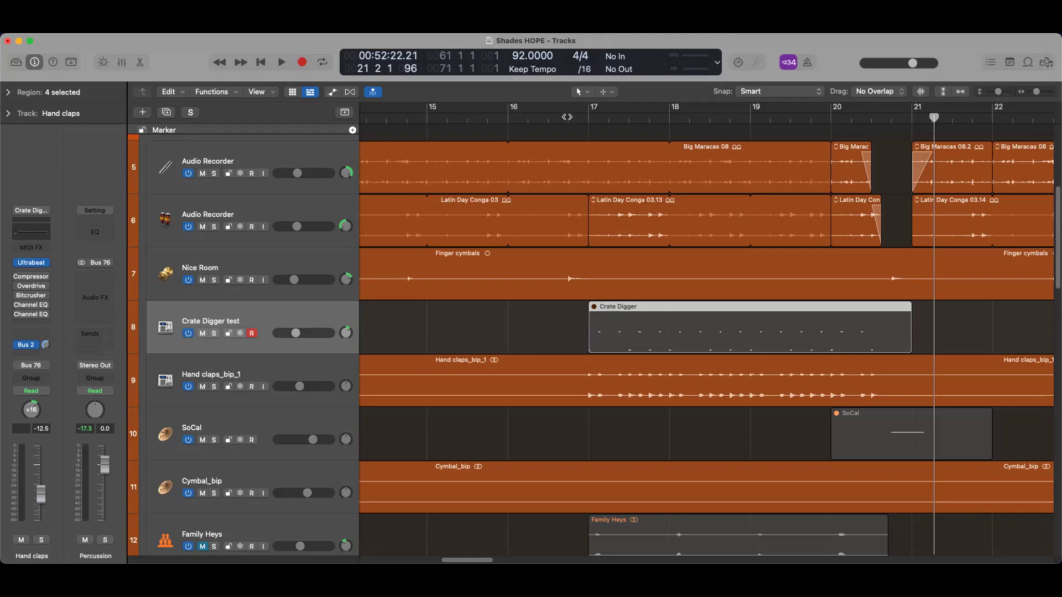
click(566, 117)
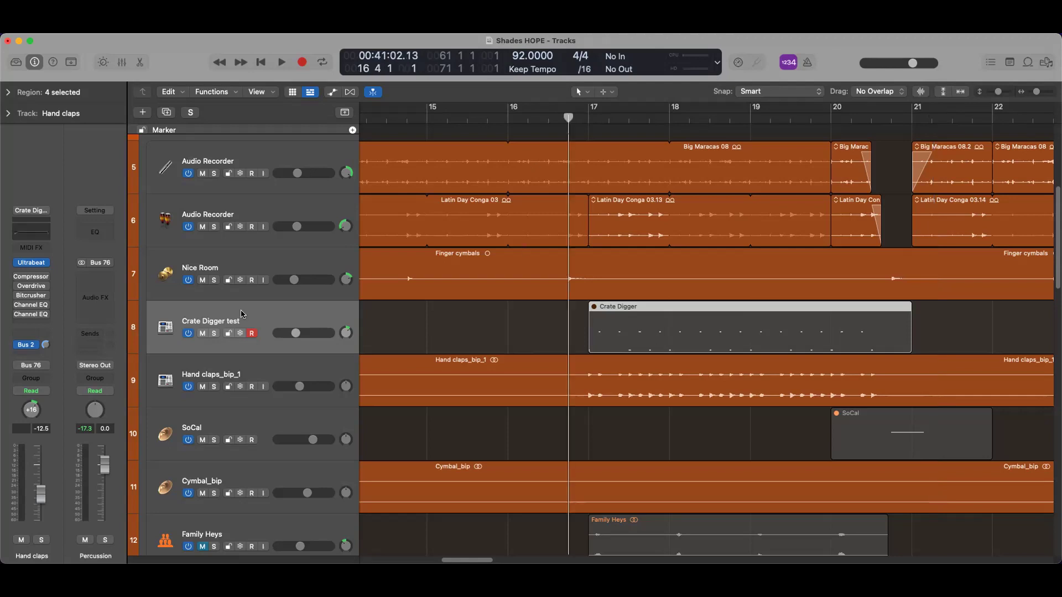
click(250, 334)
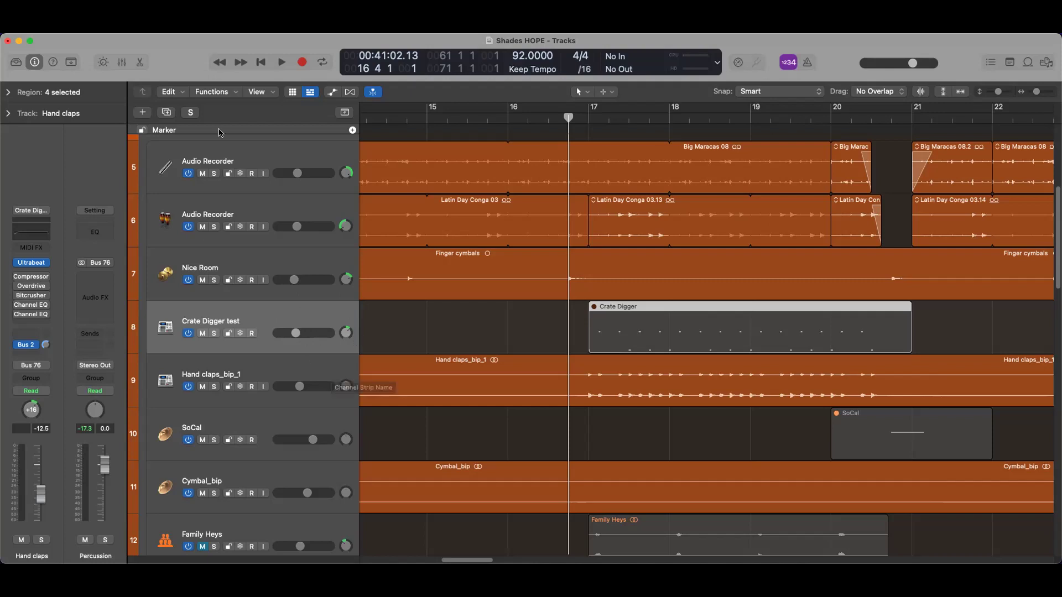
Step: Open the mixer, trial-move Compressor and Overdrive onto Hand claps_bip_1, then undo both moves
click(122, 63)
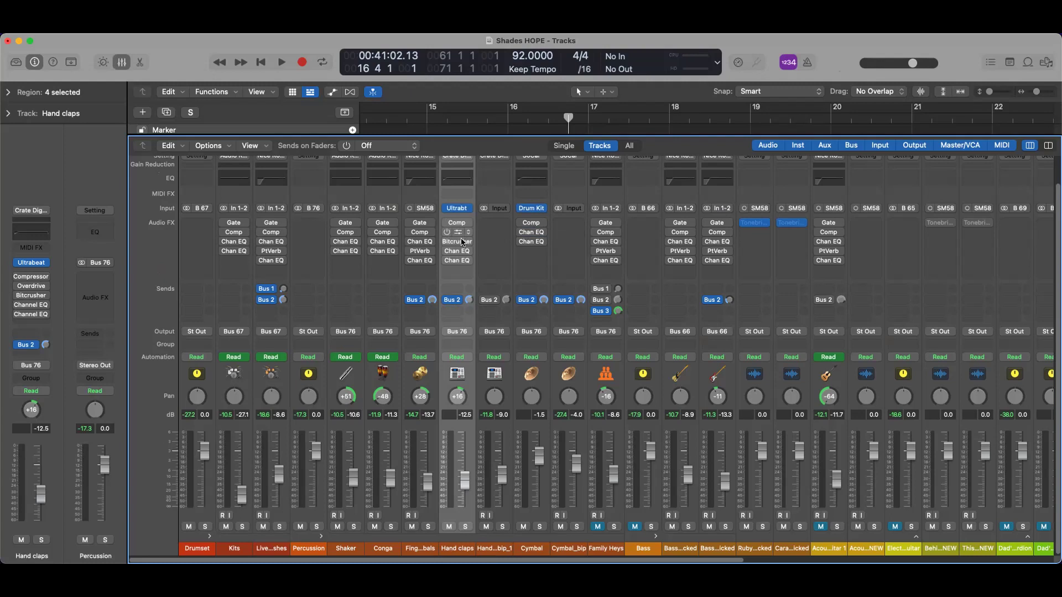
mouse_move(459, 204)
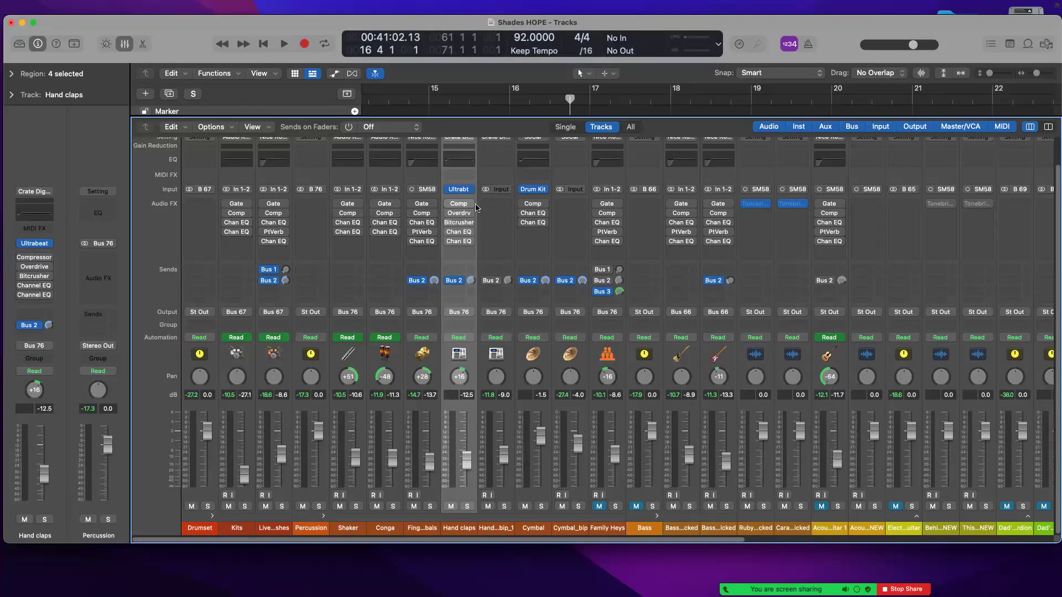
drag(455, 224, 493, 222)
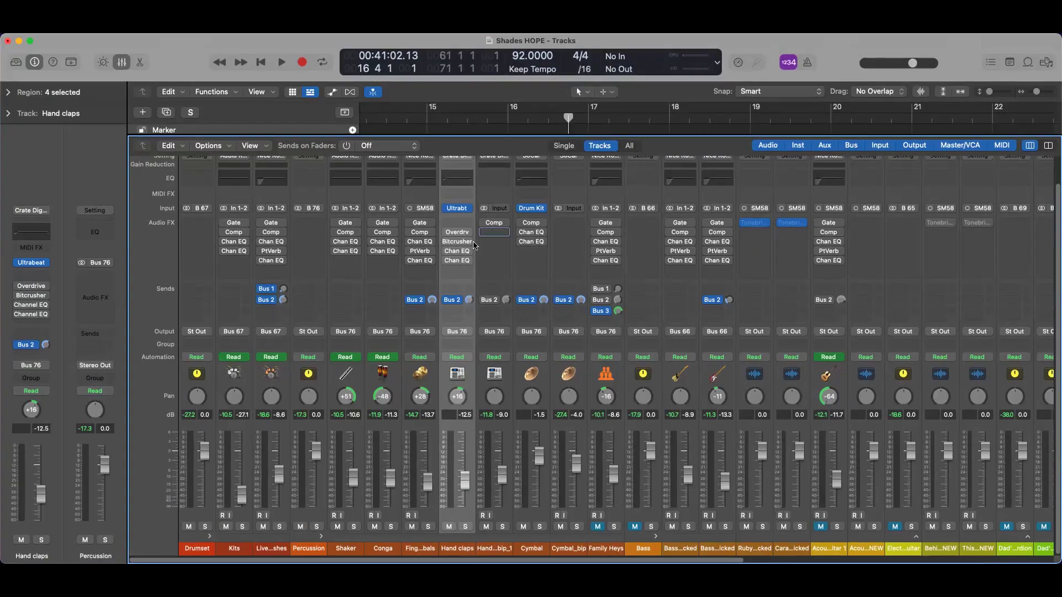
mouse_move(455, 234)
mouse_down()
mouse_move(493, 232)
mouse_move(494, 261)
mouse_up()
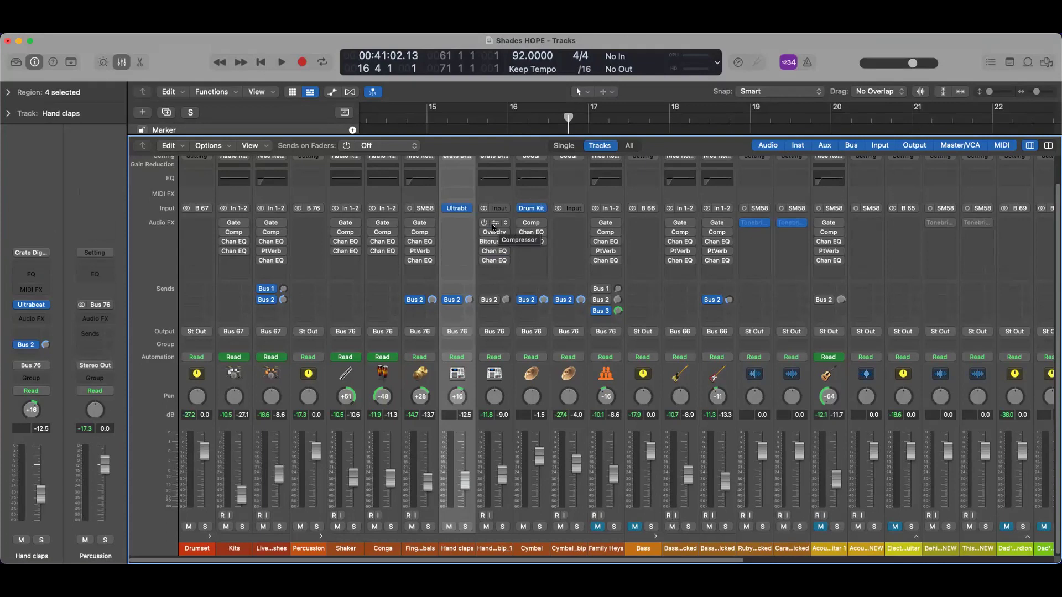
mouse_move(493, 223)
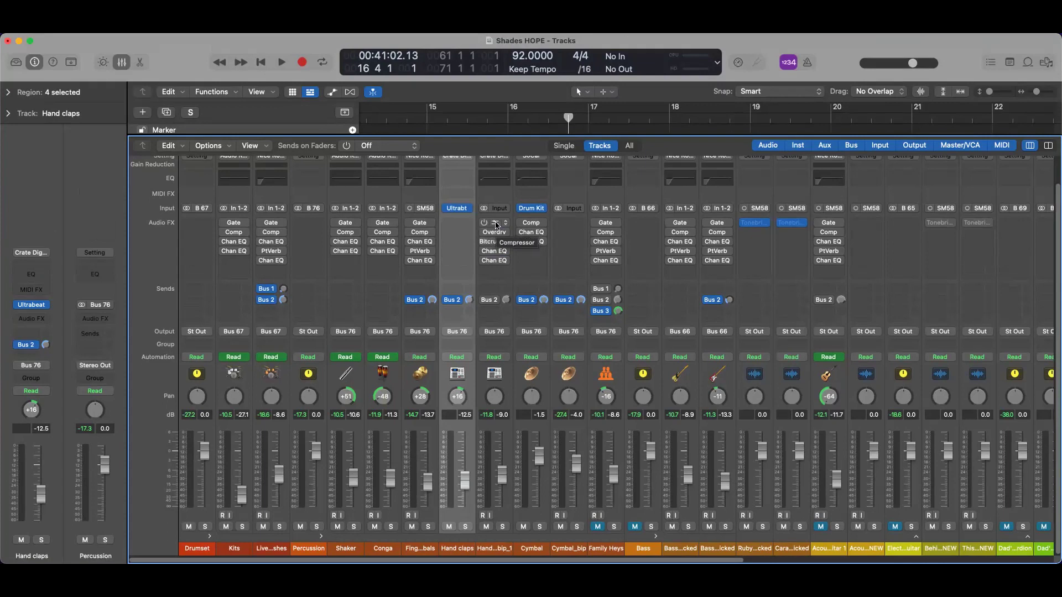
key(super+z)
key(super+z)
key(super+z)
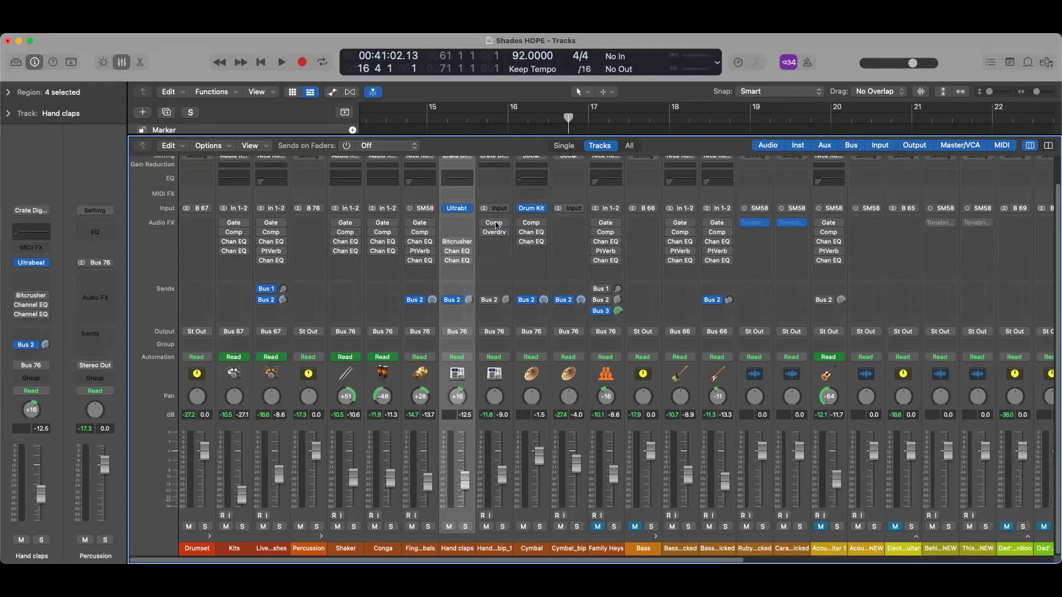
key(super+z)
key(super+z)
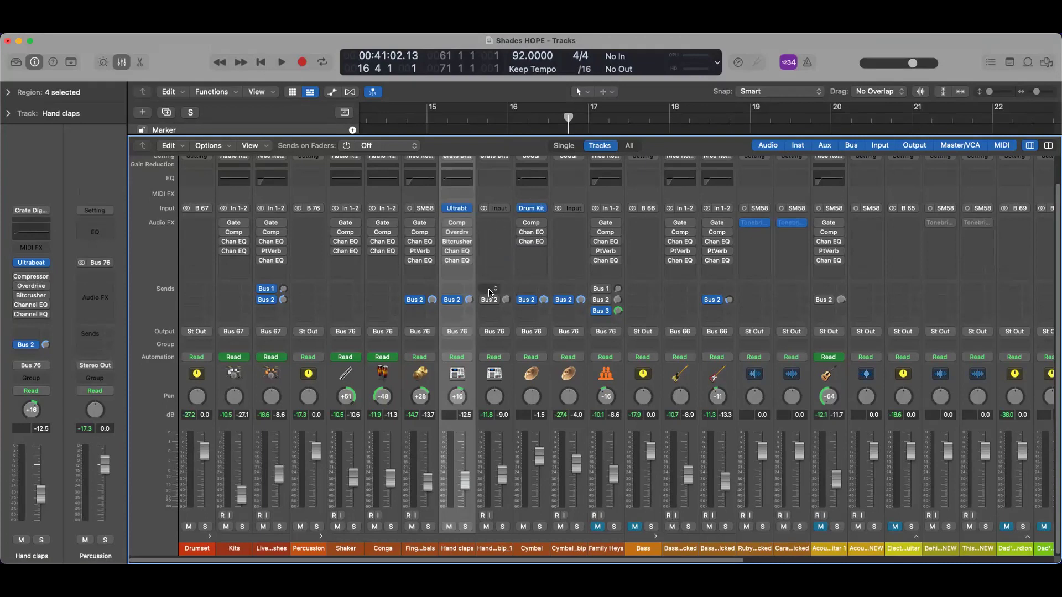
Step: Review the Hand claps Compressor, move it onto Hand claps_bip_1 and open it there
double_click(458, 223)
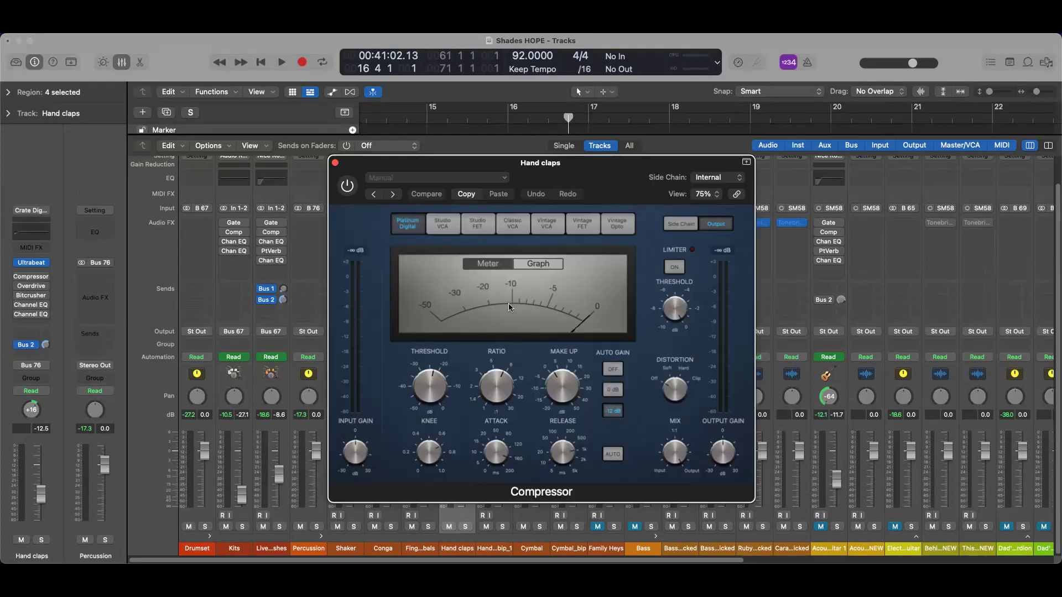
mouse_move(614, 182)
mouse_down()
mouse_move(467, 177)
mouse_move(326, 124)
mouse_up()
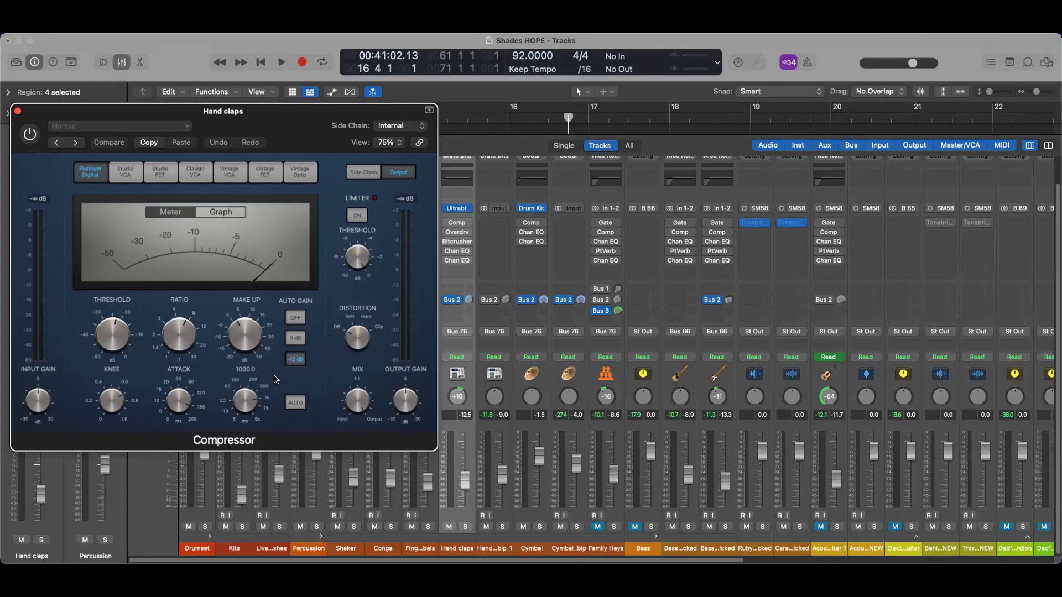
mouse_move(562, 386)
click(18, 111)
mouse_move(457, 223)
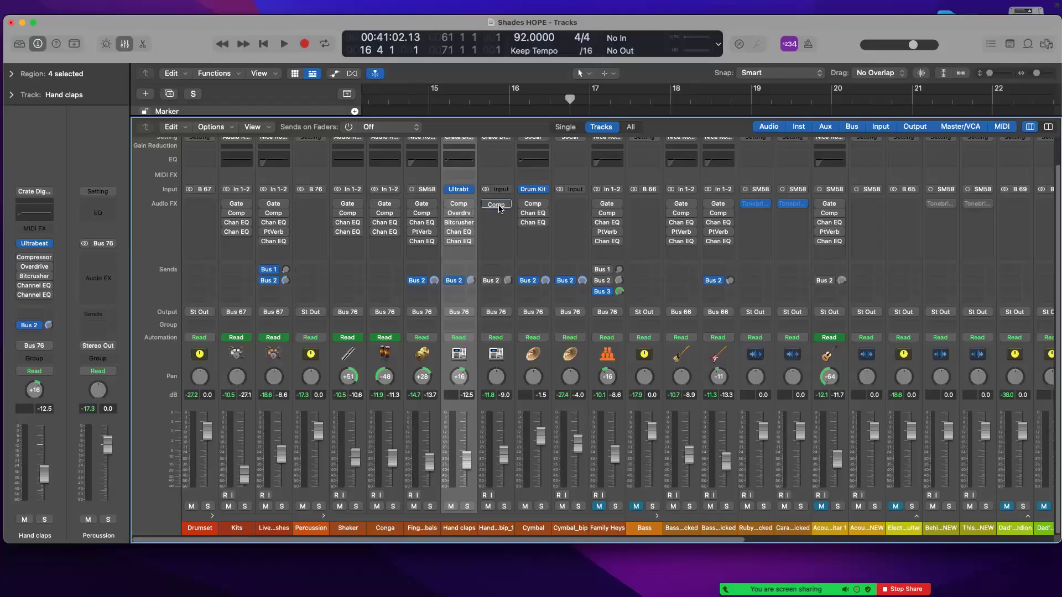
drag(458, 224, 495, 223)
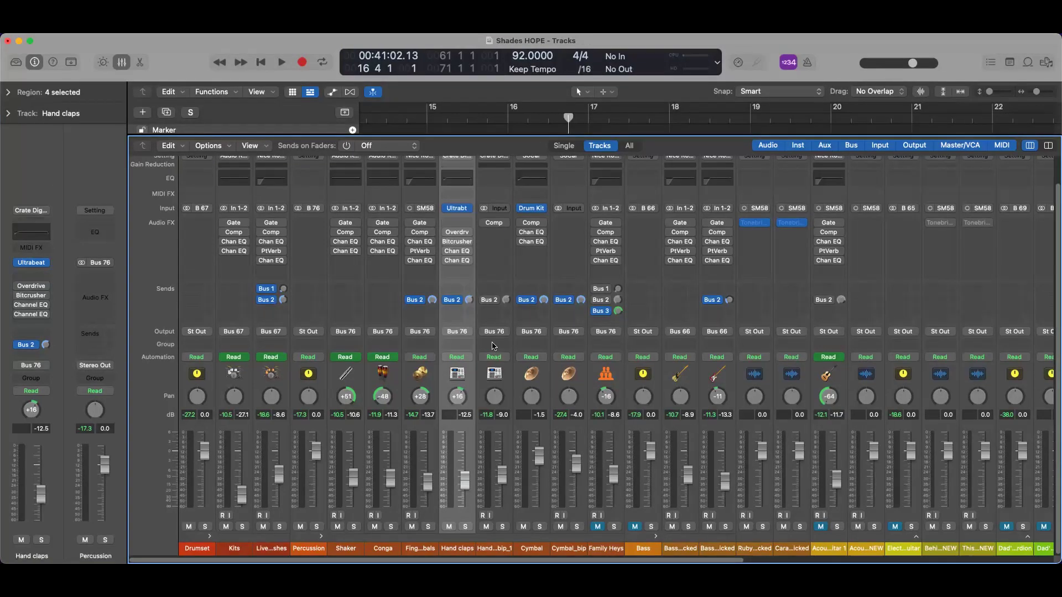
double_click(494, 224)
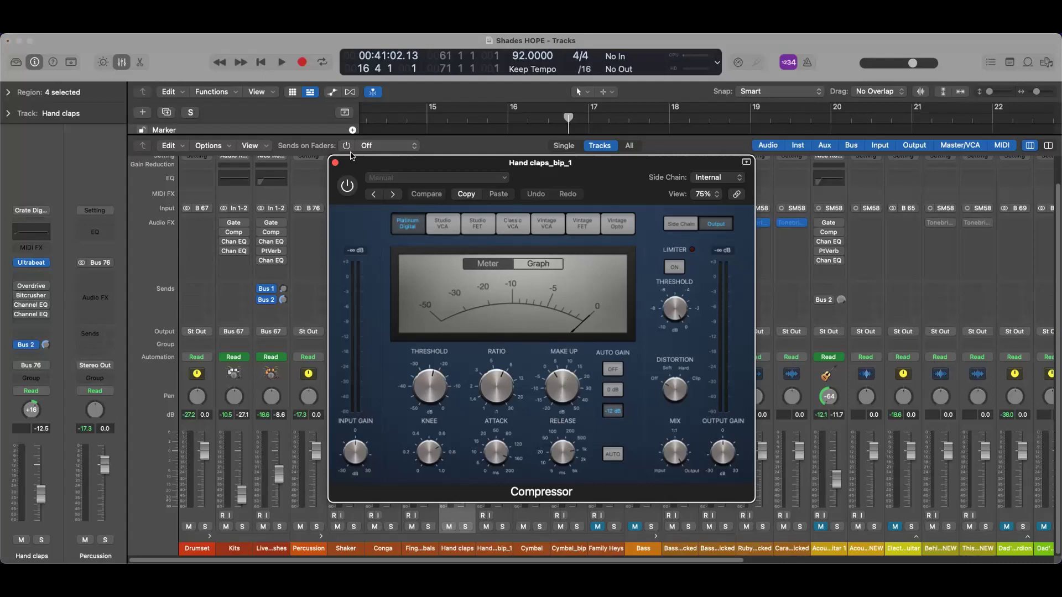
Step: Close the Compressor settings window for the moved Compressor
click(335, 162)
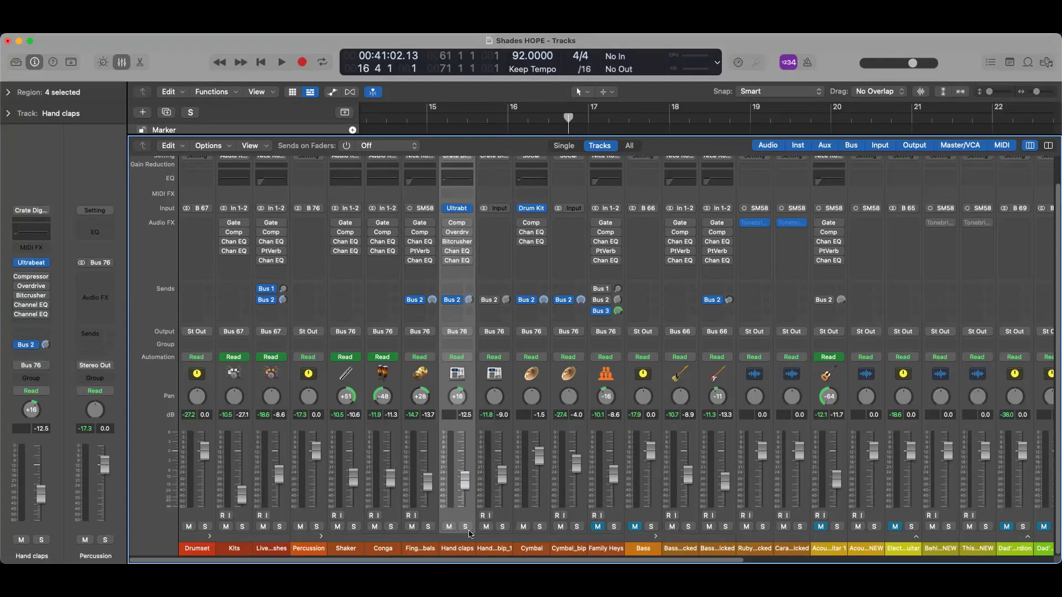
mouse_move(460, 204)
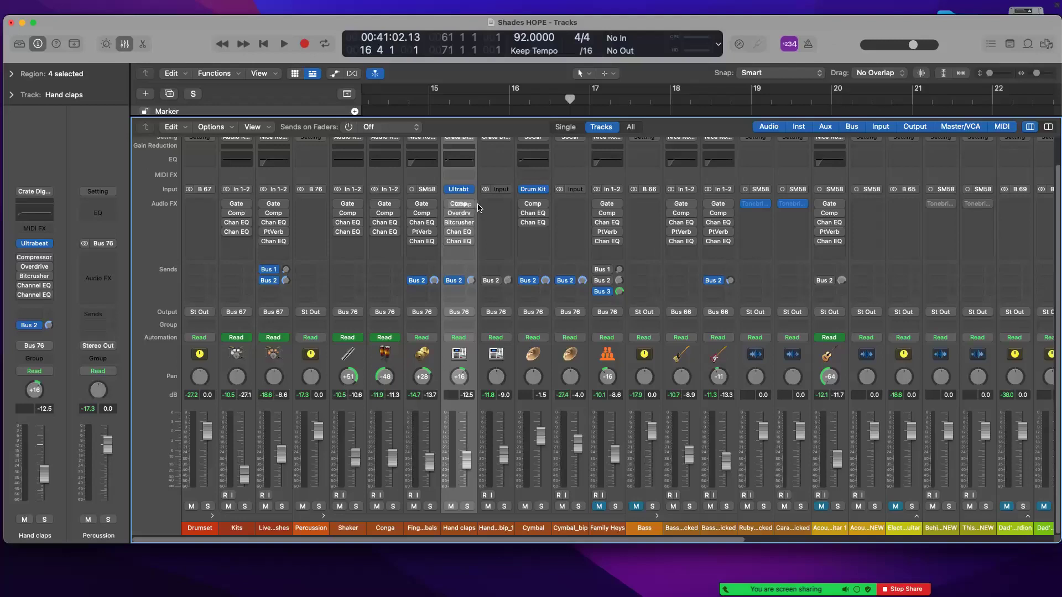
Step: Copy the Hand claps effects onto Hand claps_bip_1 and review the copied Compressor's settings
mouse_move(456, 223)
mouse_down()
mouse_move(495, 229)
mouse_move(495, 189)
mouse_move(495, 261)
mouse_up()
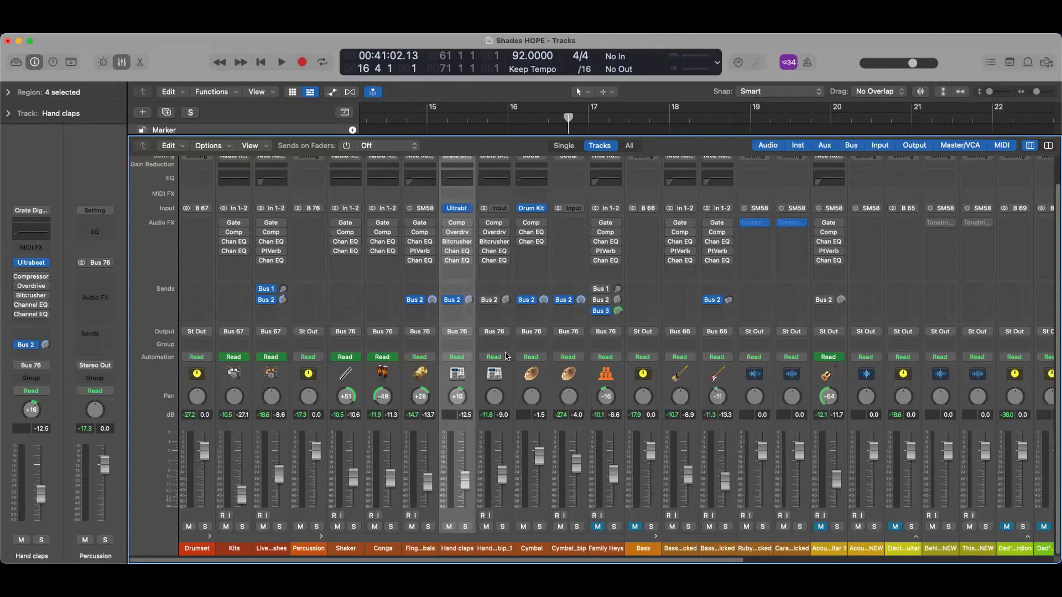
mouse_move(496, 205)
click(495, 224)
drag(593, 177, 751, 177)
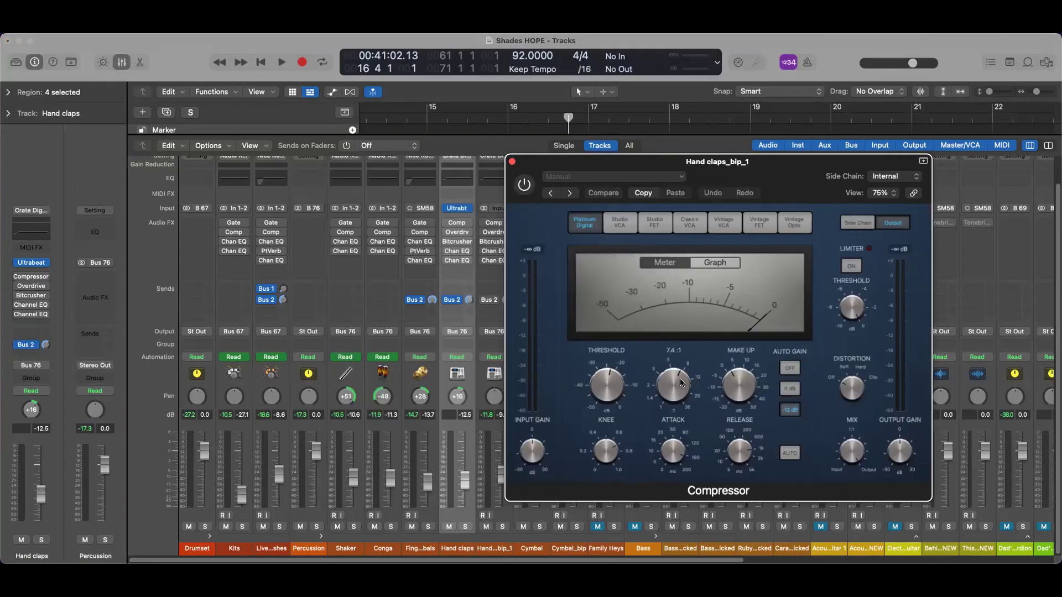
click(515, 163)
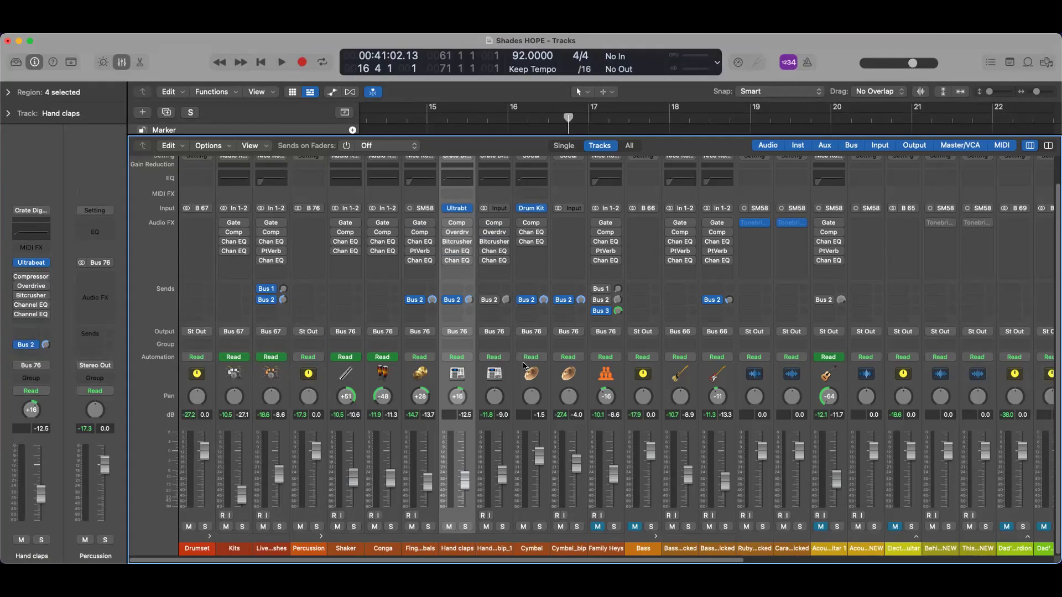
Step: Undo the copied effects, reselect Hand claps and bring up its channel strip Setting options
key(super+z)
key(super+z)
key(super+z)
key(super+z)
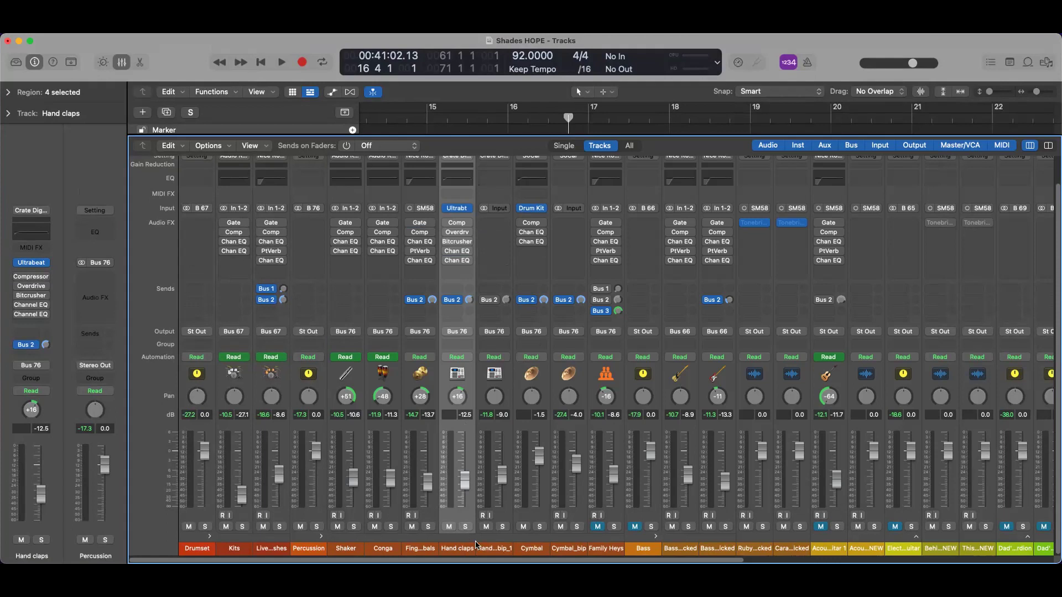
click(490, 549)
click(453, 550)
click(31, 210)
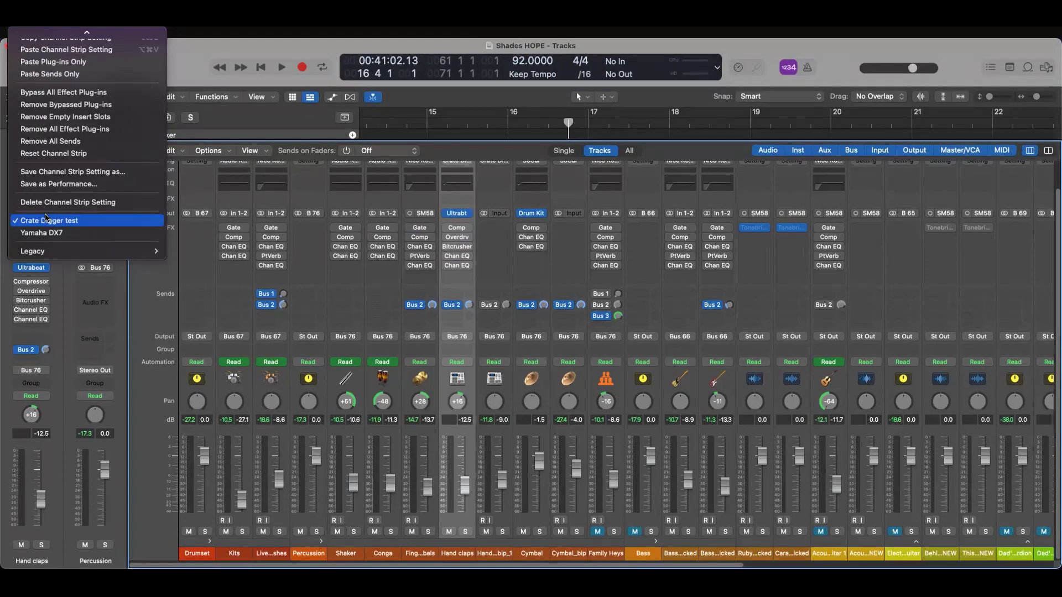
scroll(45, 213, up, 2)
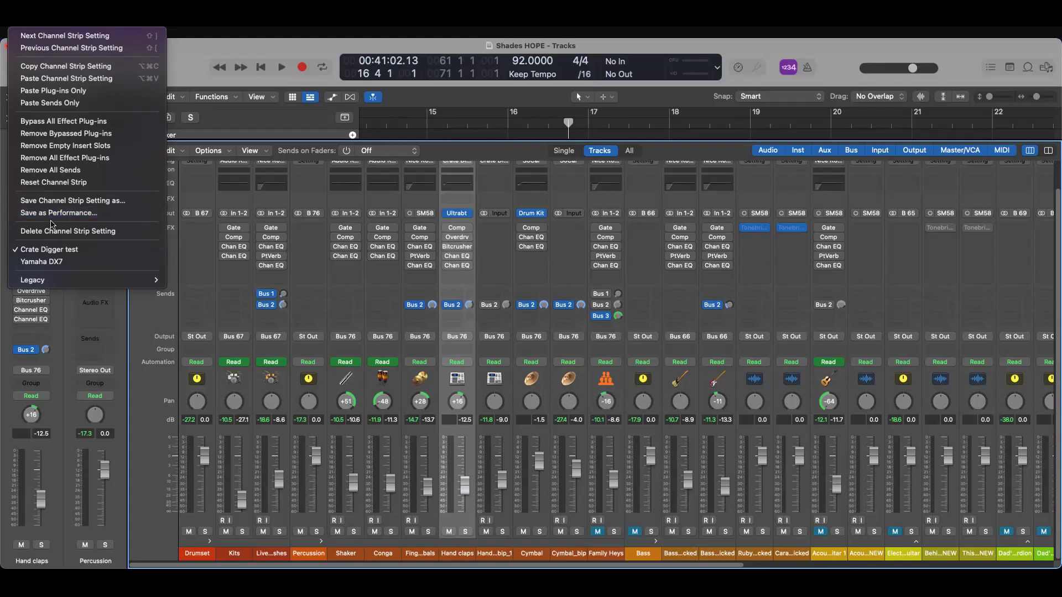
Step: Copy the Hand claps channel strip setting and paste it onto Hand claps_bip_1
click(53, 65)
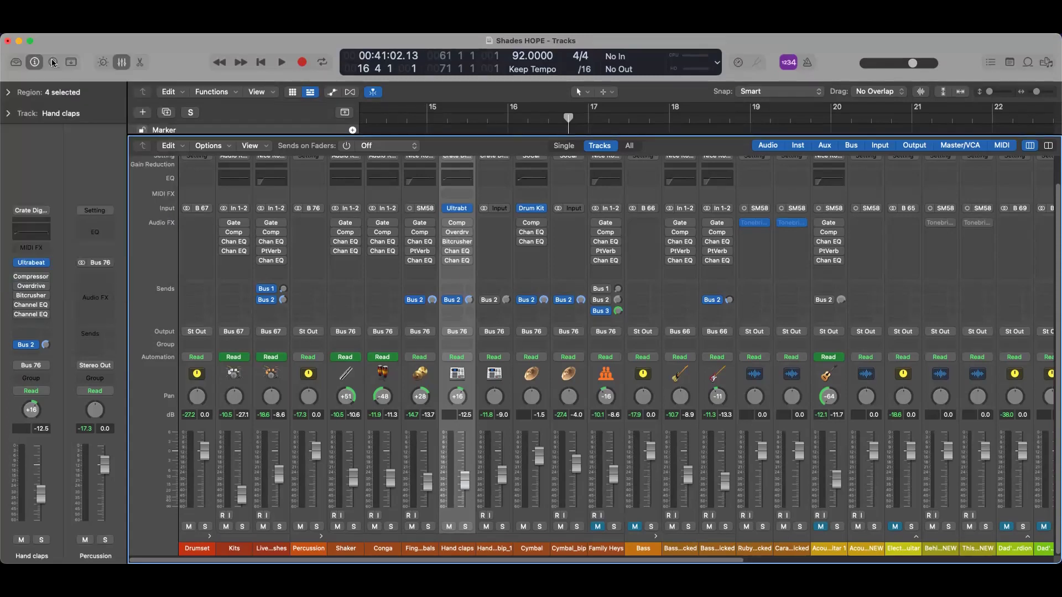
click(496, 550)
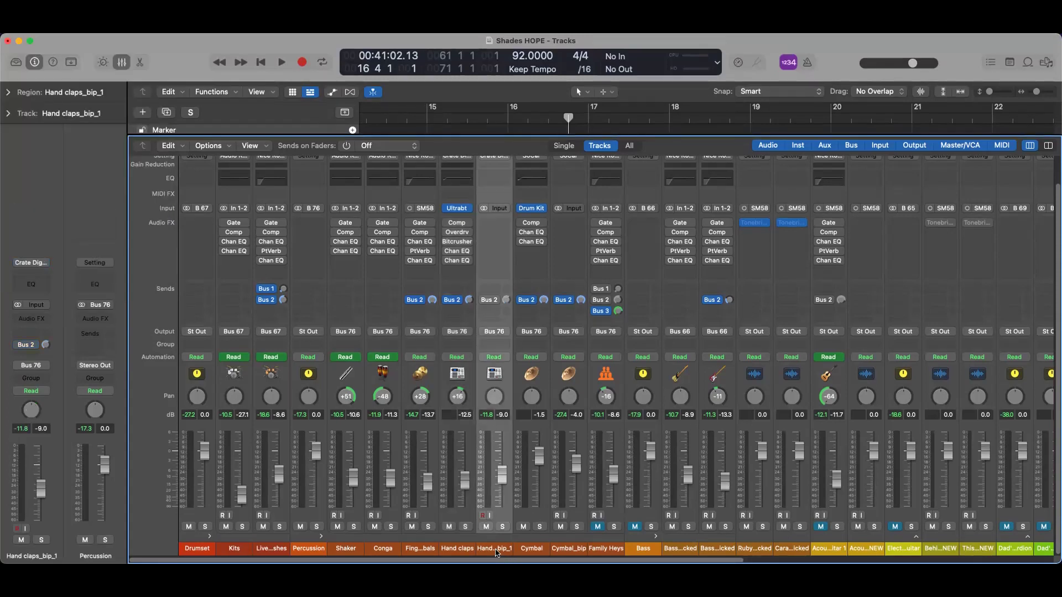
click(48, 264)
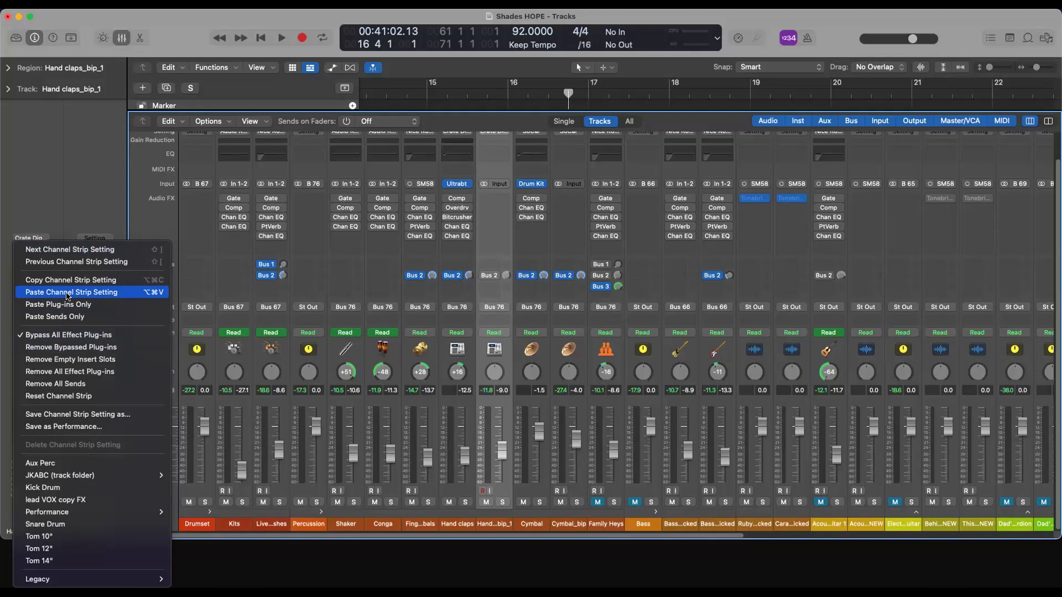
click(71, 292)
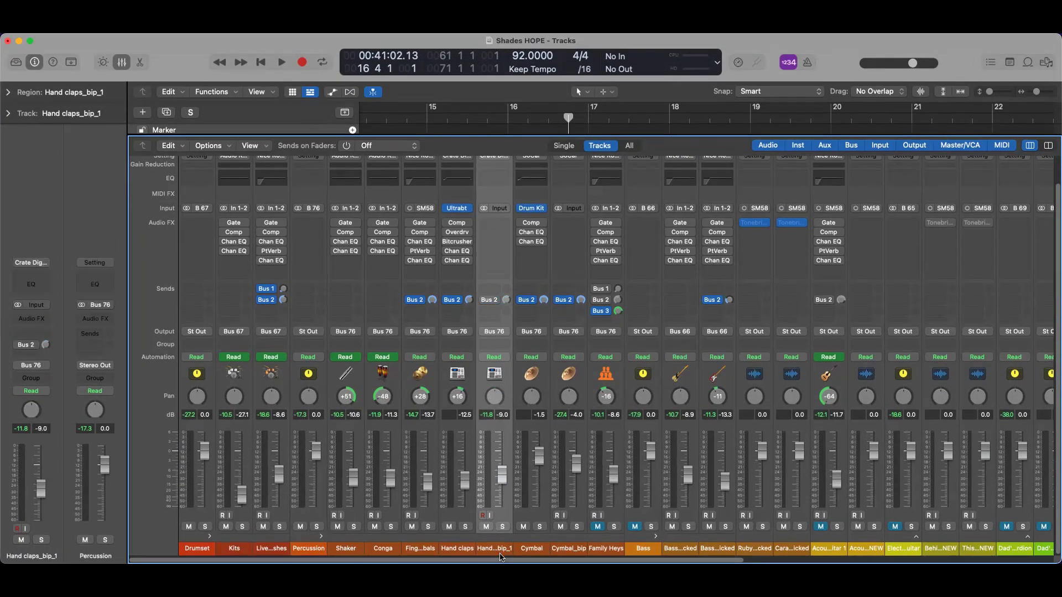
Step: Undo the paste, move the Hand claps Audio FX plugins to Hand claps_bip_1, then close the mixer
key(super+z)
click(458, 549)
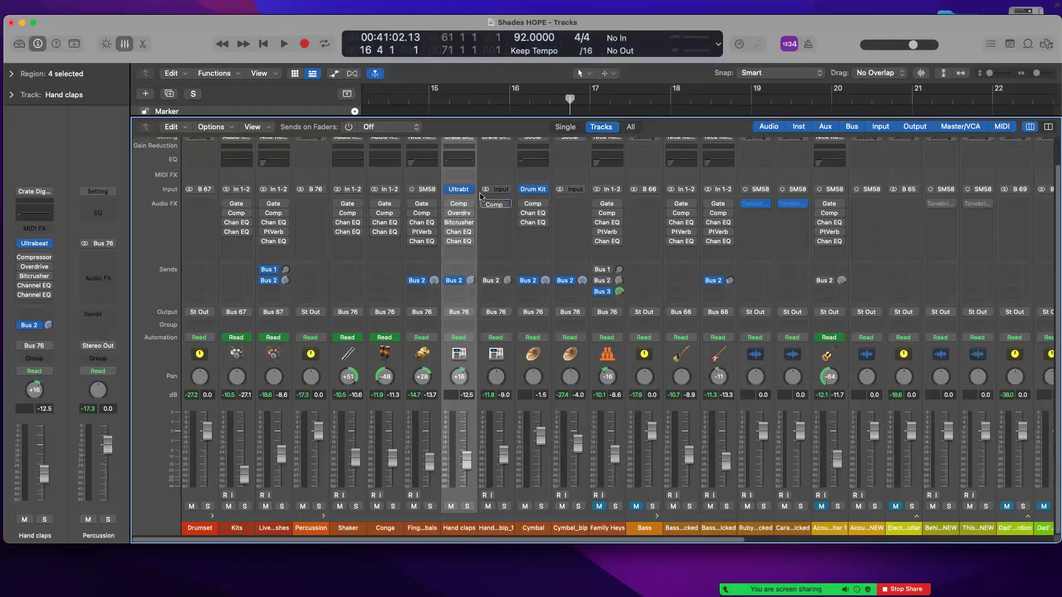
mouse_move(457, 223)
mouse_down()
mouse_move(494, 222)
mouse_move(494, 252)
mouse_up()
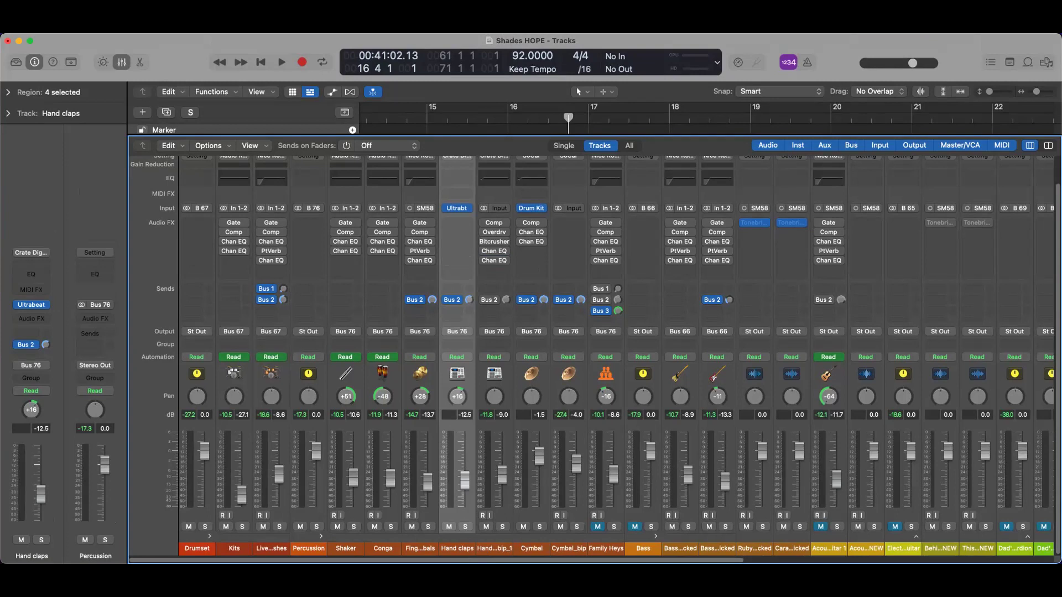
click(121, 62)
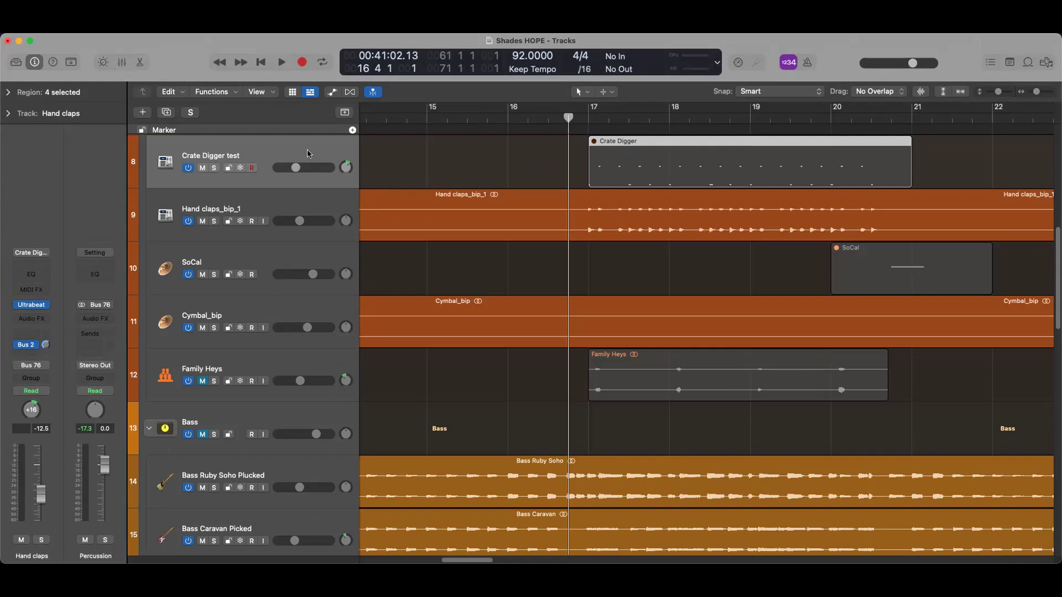
Step: Drag SoCal's compressor and two channel EQs onto the Cymbal_bip strip in the Mixer
click(321, 206)
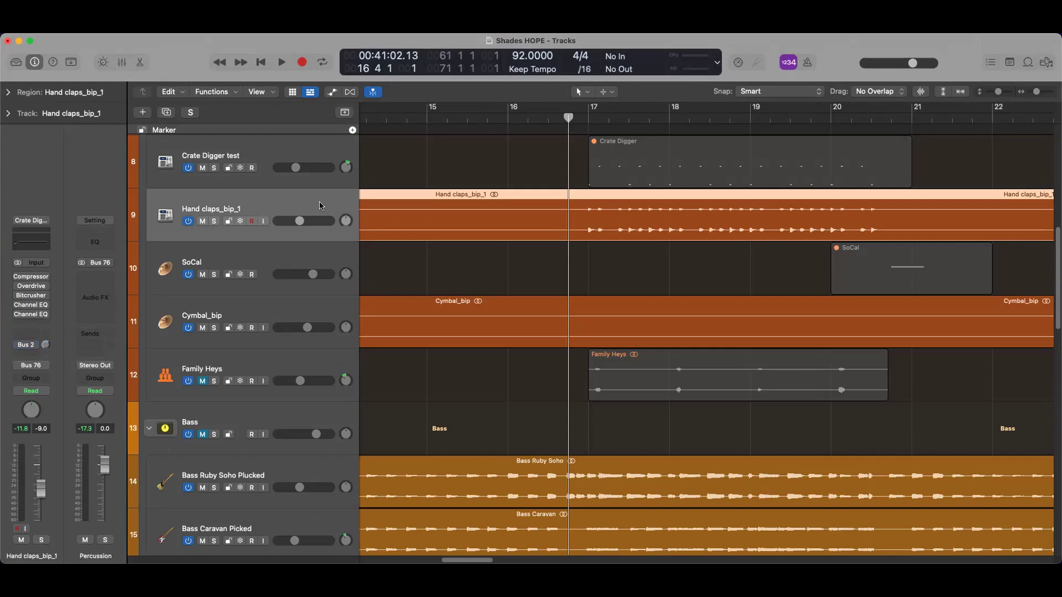
click(318, 255)
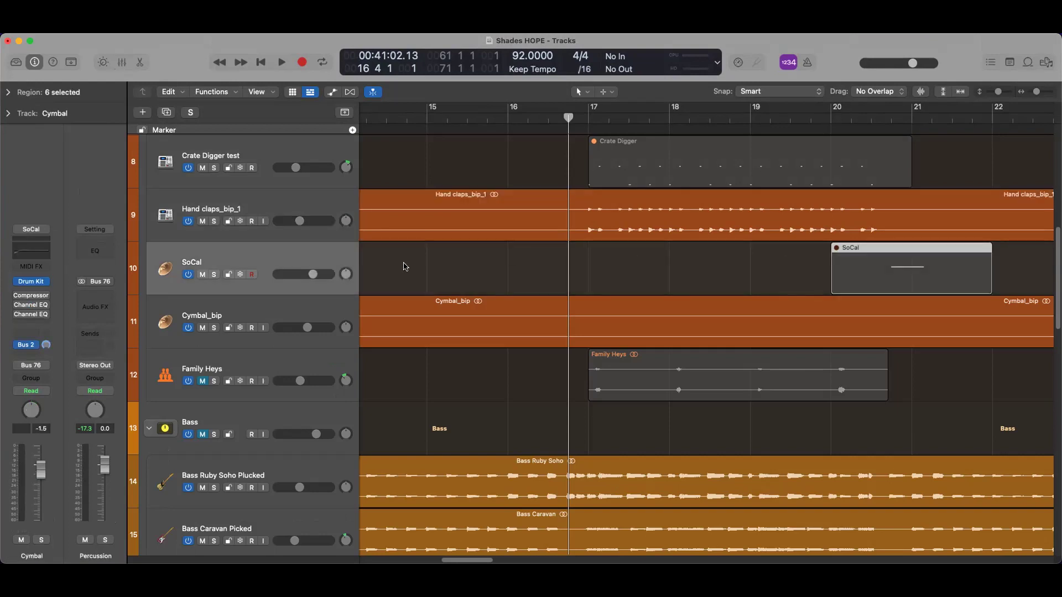
click(323, 314)
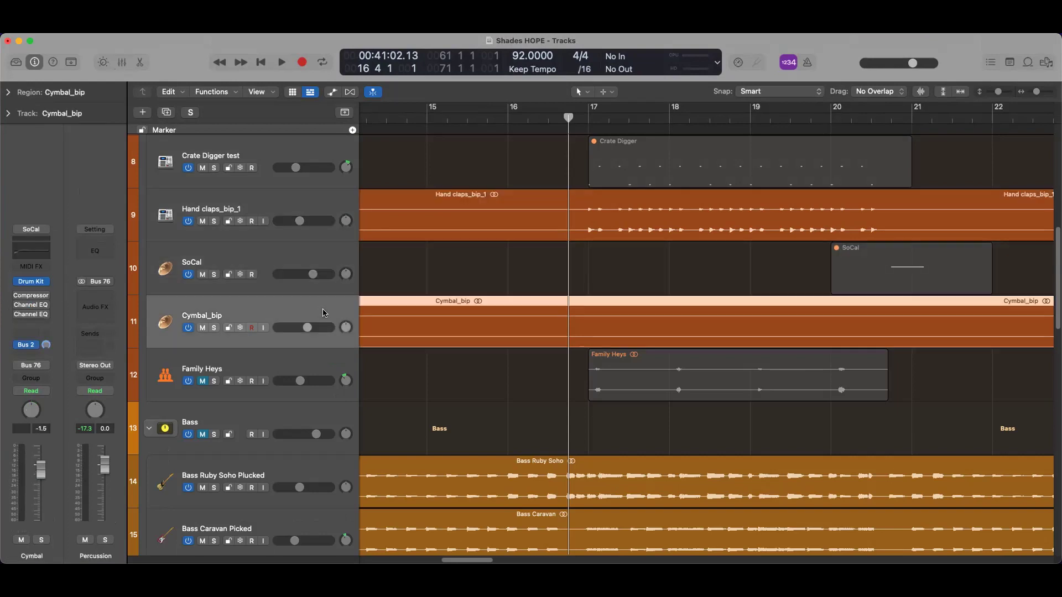
click(323, 267)
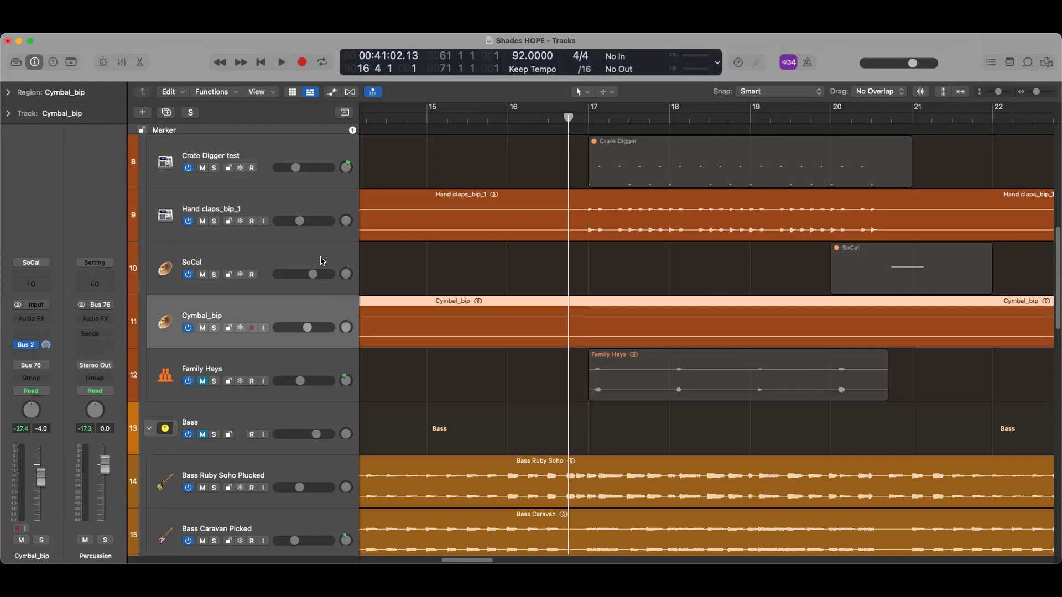
click(122, 63)
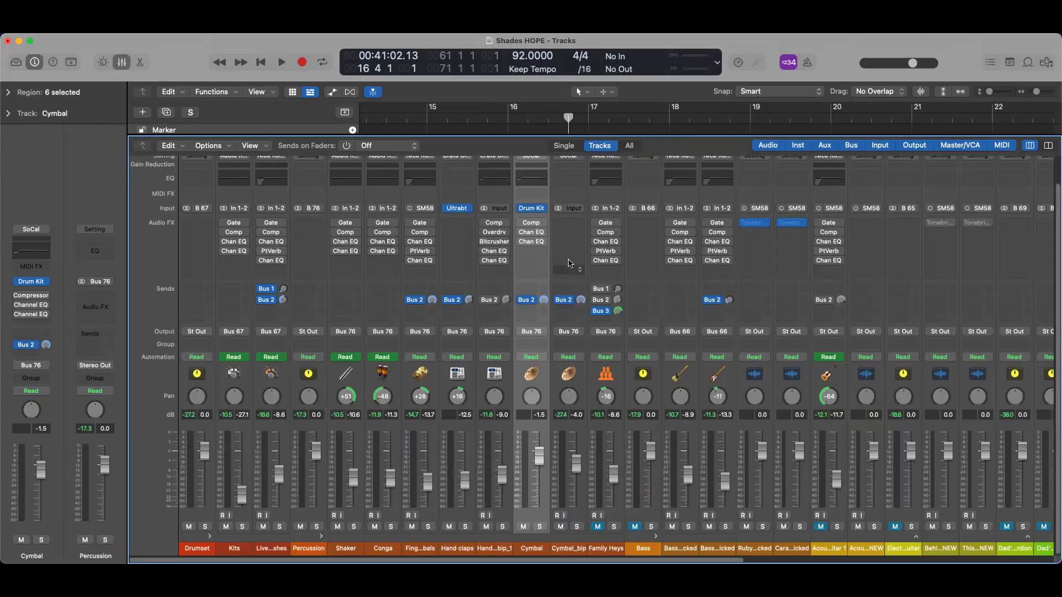
mouse_move(531, 223)
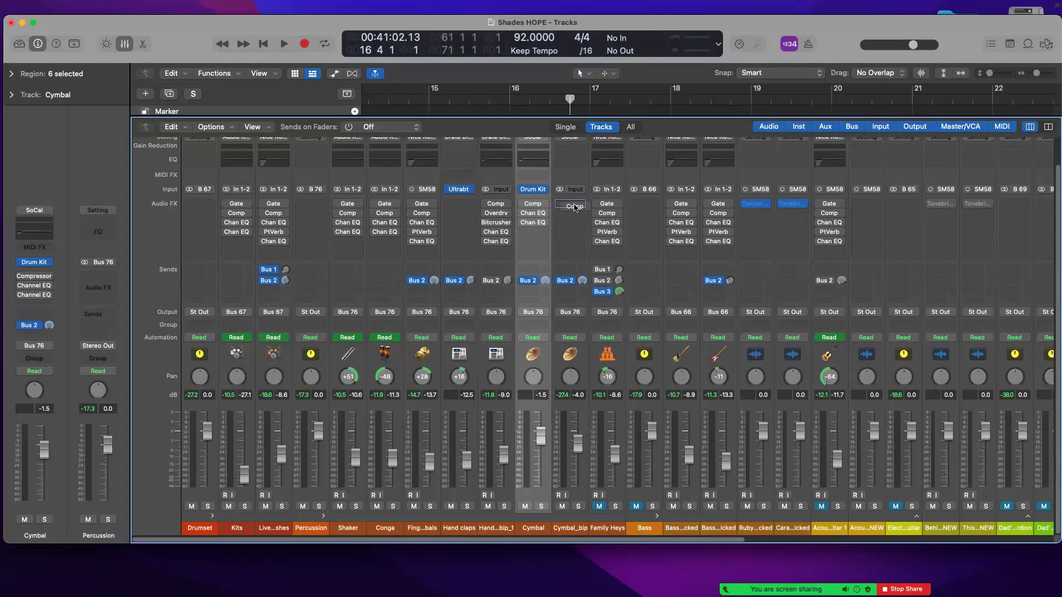
mouse_move(531, 222)
mouse_down()
mouse_move(567, 225)
mouse_move(568, 233)
mouse_up()
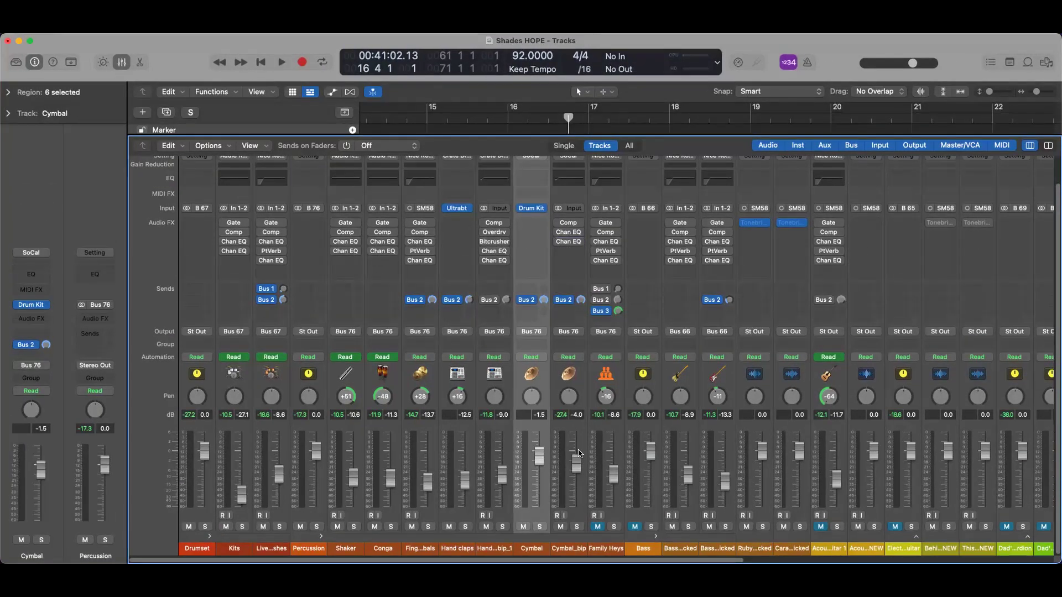
click(121, 64)
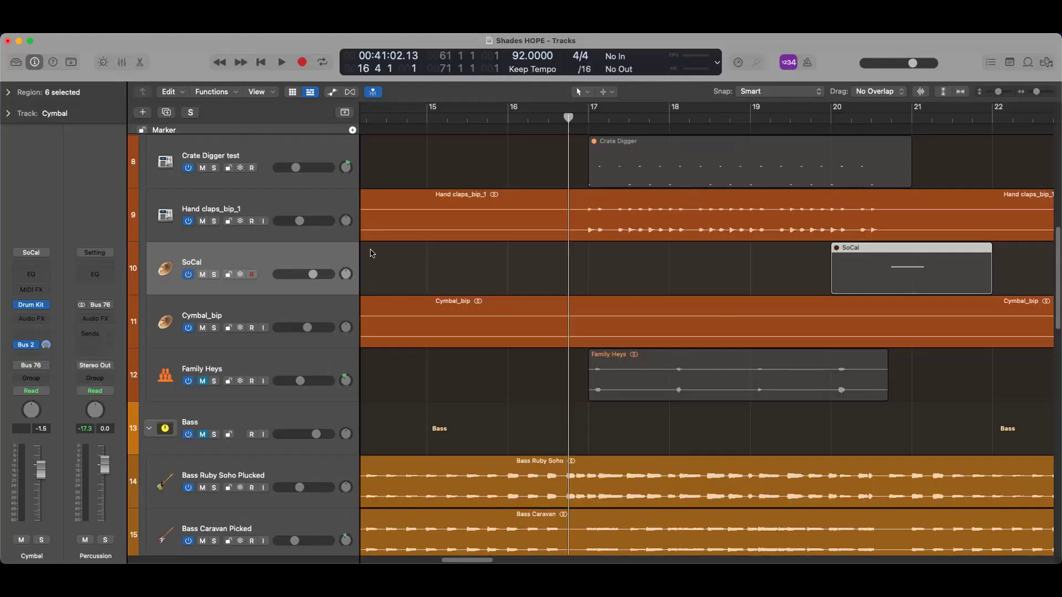
Step: Delete the Crate Digger test track and its MIDI region
click(281, 281)
scroll(281, 281, up, 2)
scroll(316, 240, up, 4)
click(317, 279)
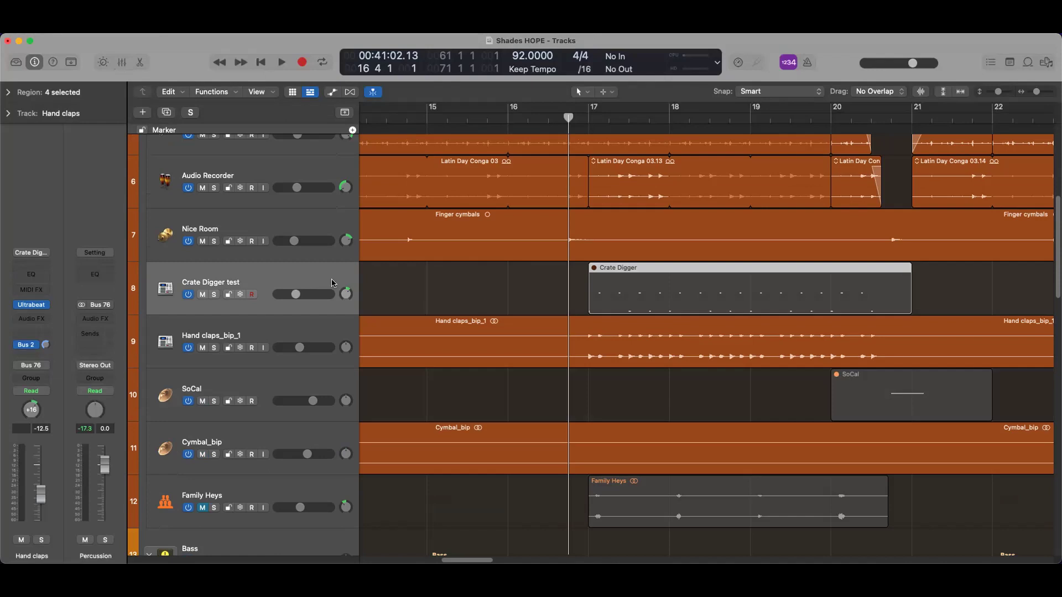
key(Delete)
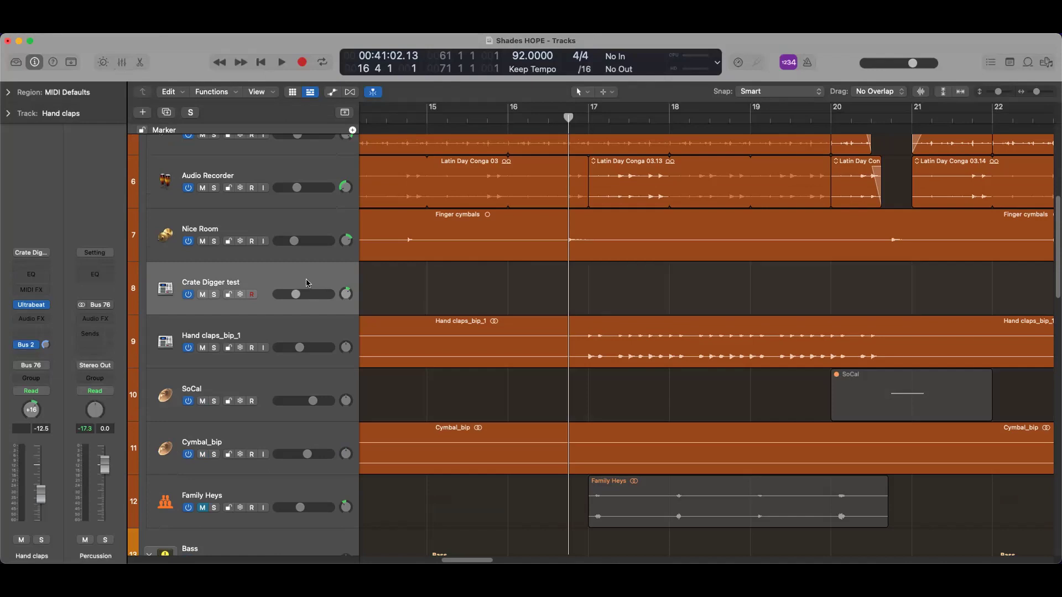
key(super+BackSpace)
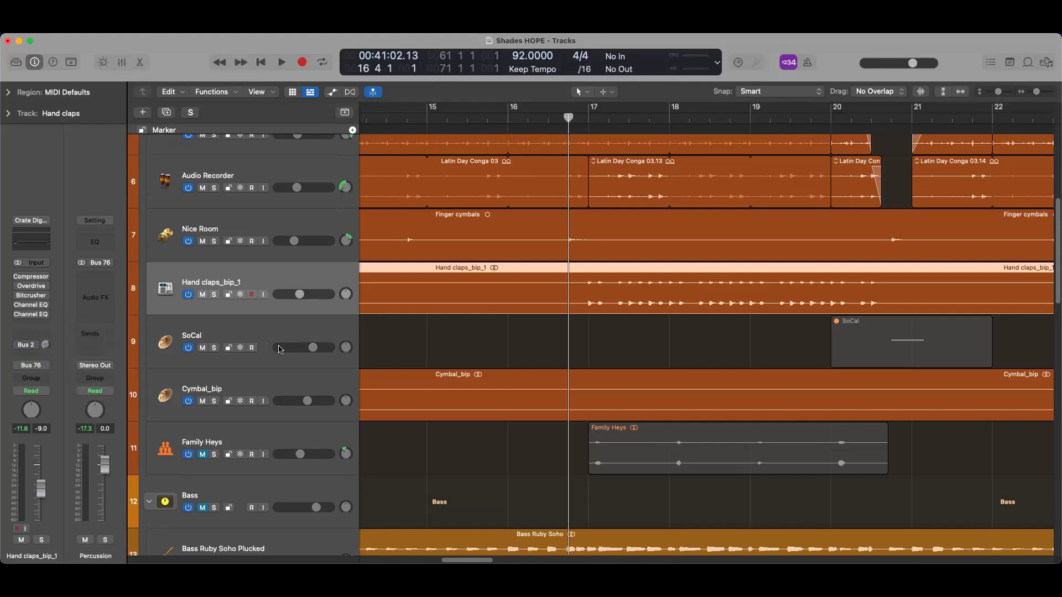
Step: Delete the SoCal track and its MIDI region
click(312, 332)
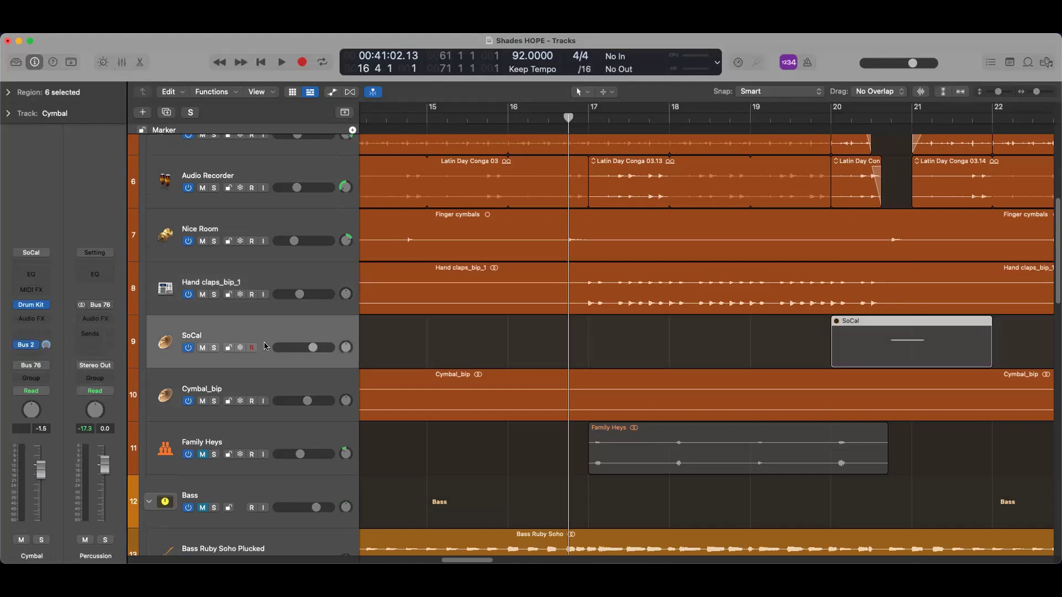
key(BackSpace)
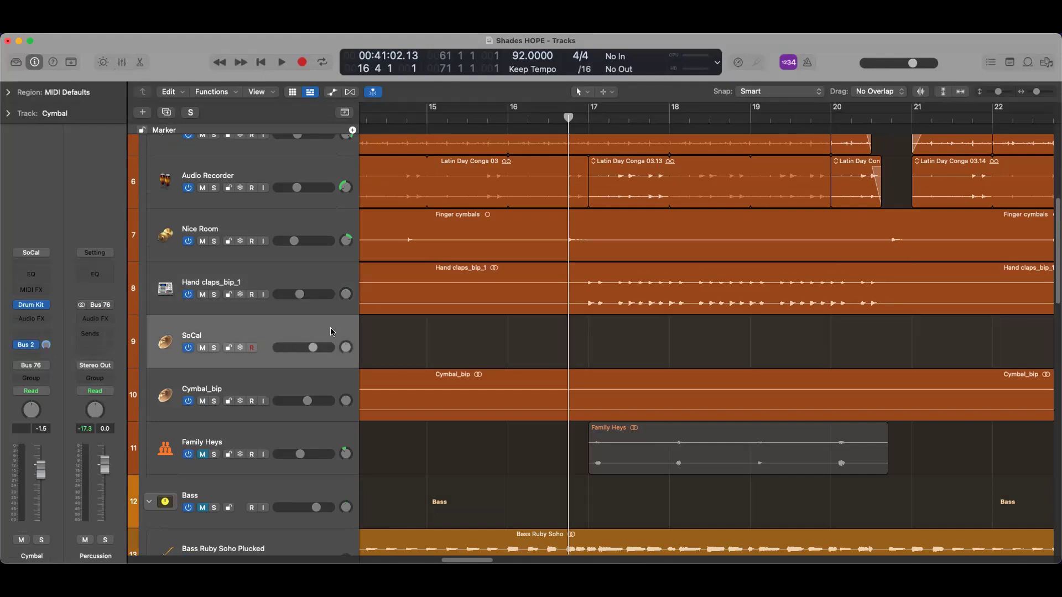
key(super+BackSpace)
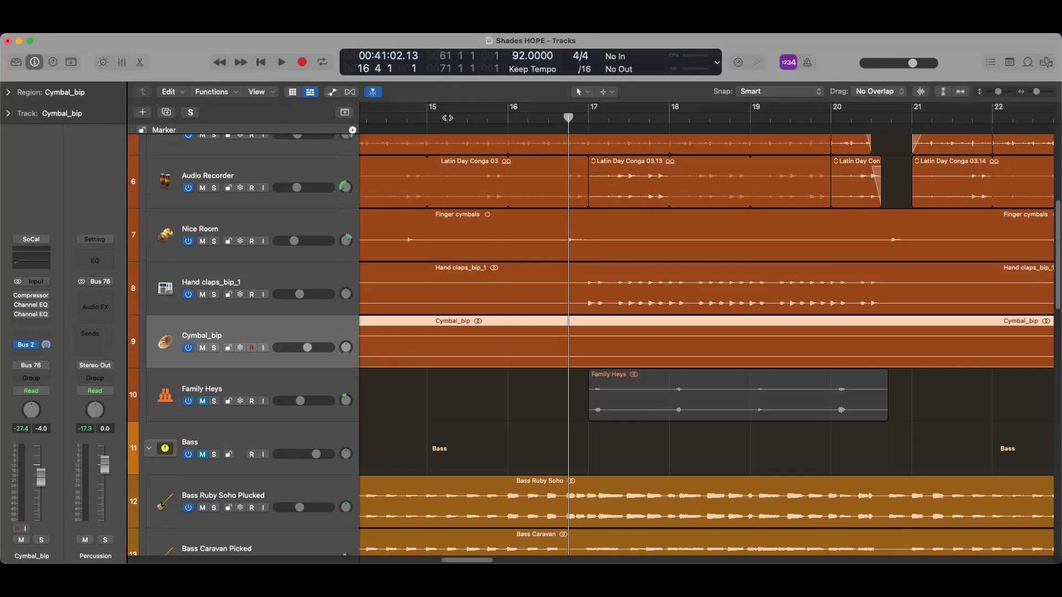
Step: Place the playhead at bar 15 and select the Hand claps_bip_1 track
click(423, 115)
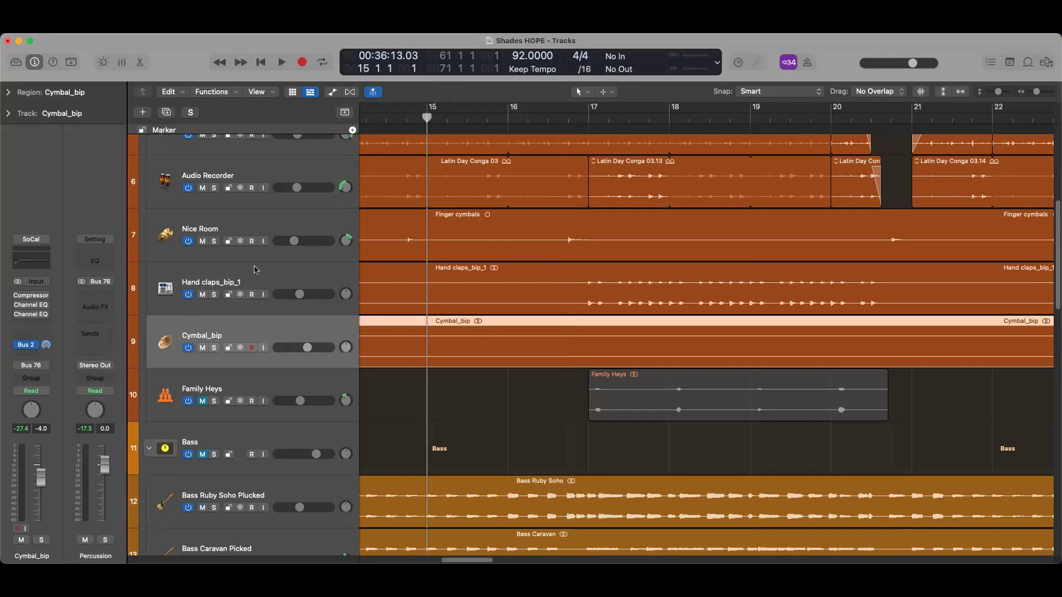
click(300, 277)
click(319, 253)
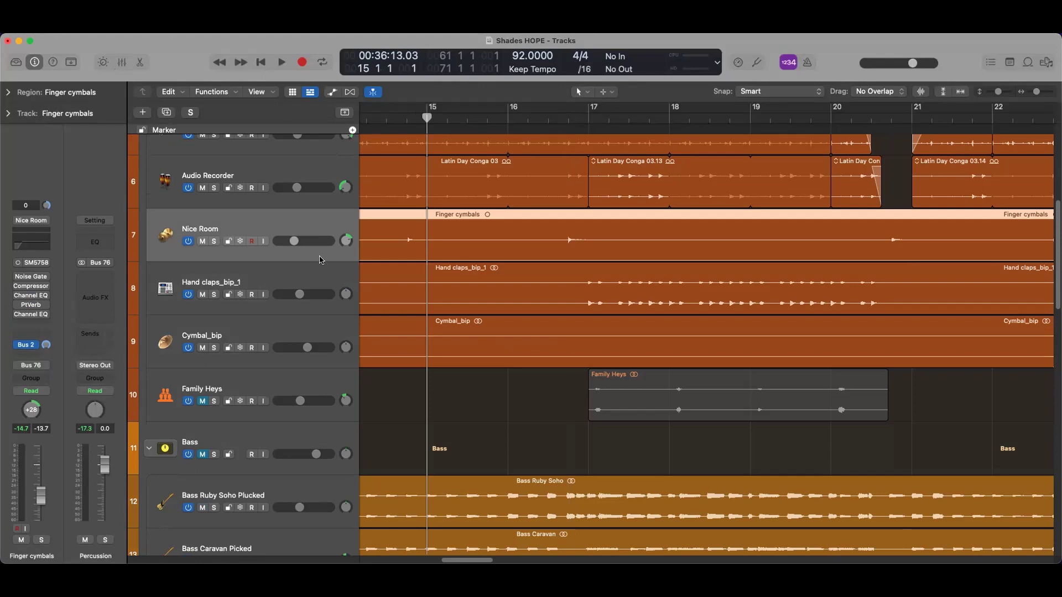
click(334, 284)
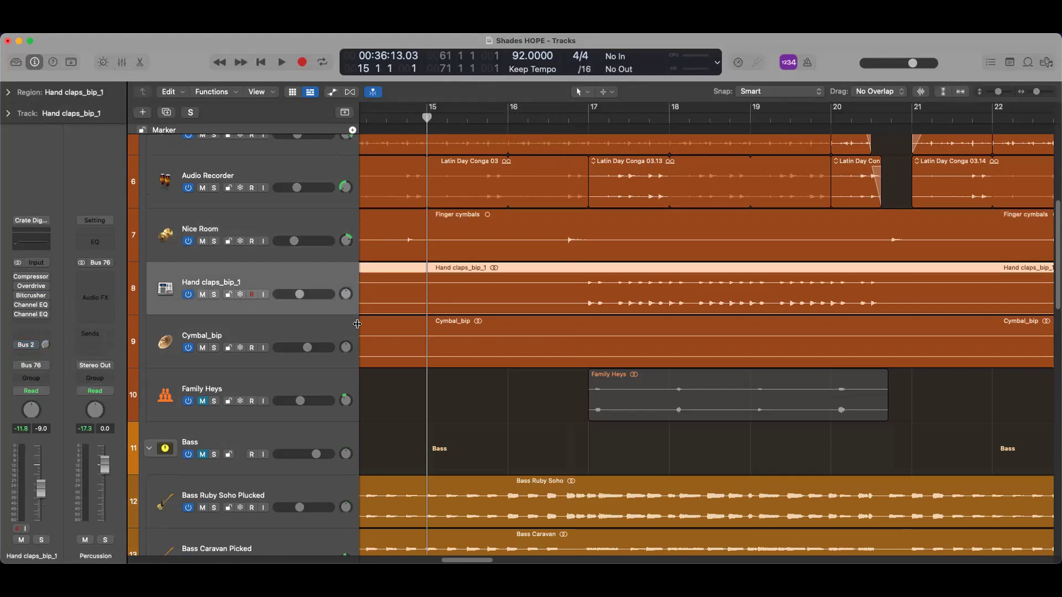
Step: Select Hand claps_bip_1's effect plugins and play the section from bar 15
key(period)
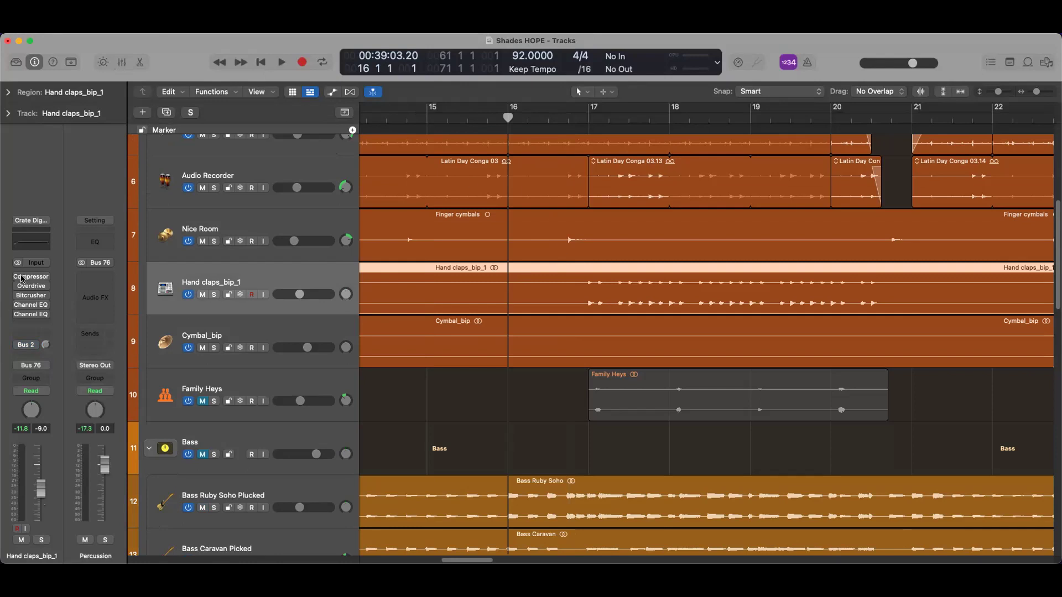
drag(23, 277, 26, 321)
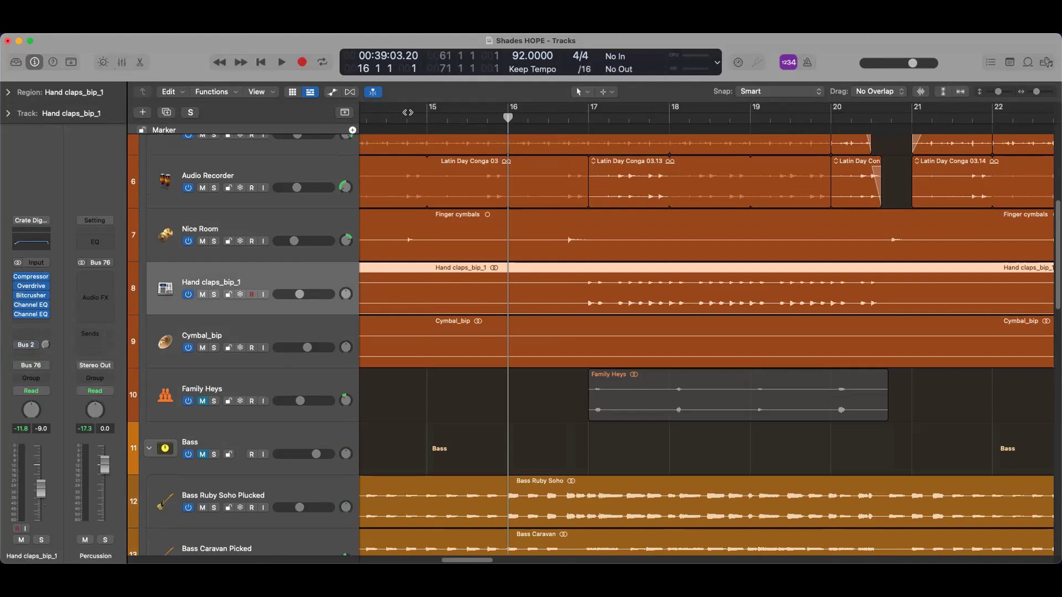
double_click(427, 115)
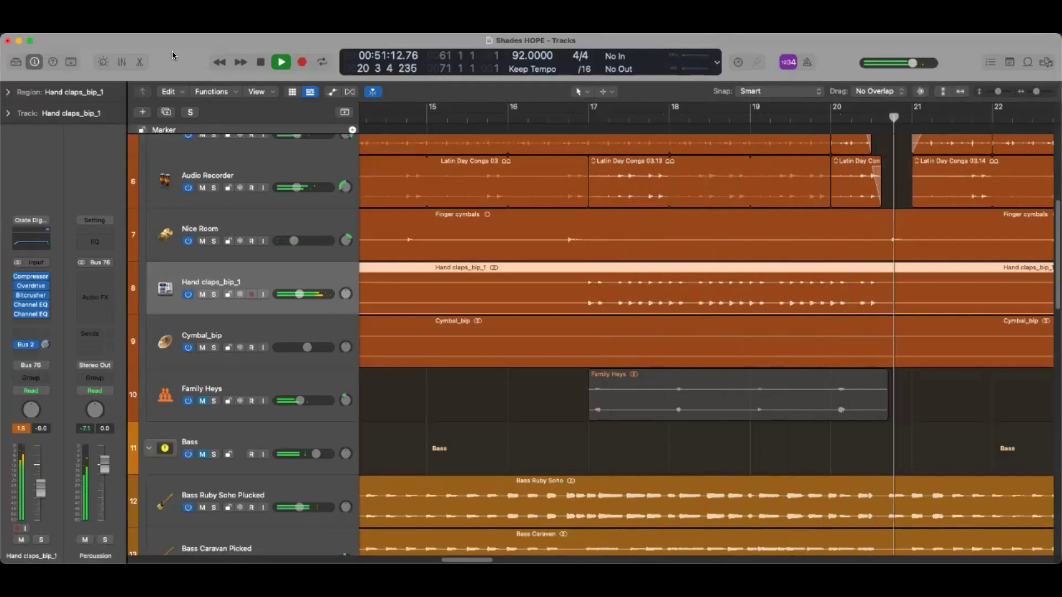
key(space)
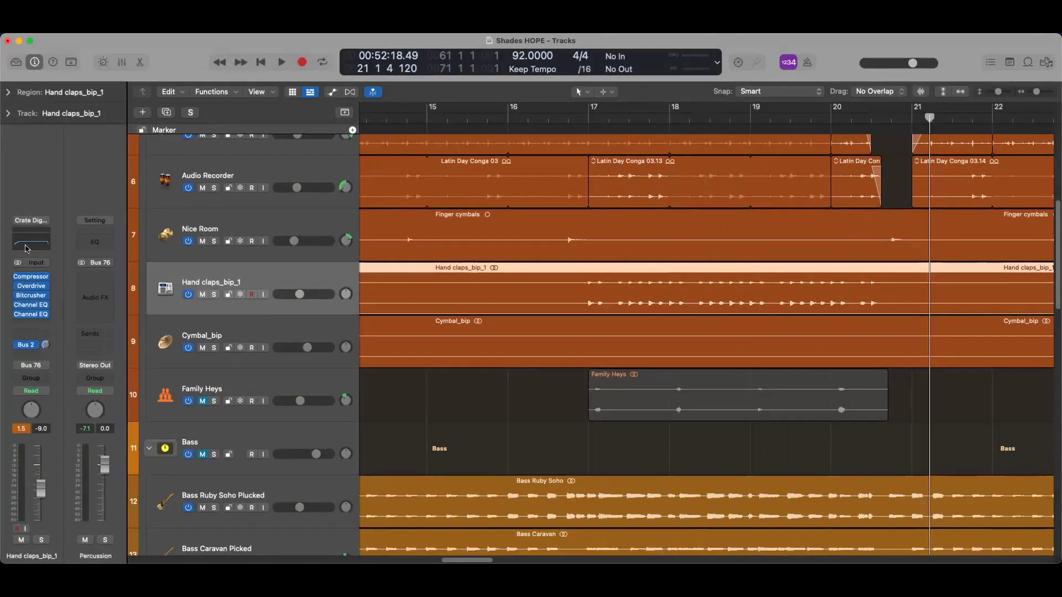
Step: Toggle bypass on the three plugins and replay from bar 15 to compare
click(17, 276)
click(17, 296)
click(16, 304)
click(427, 118)
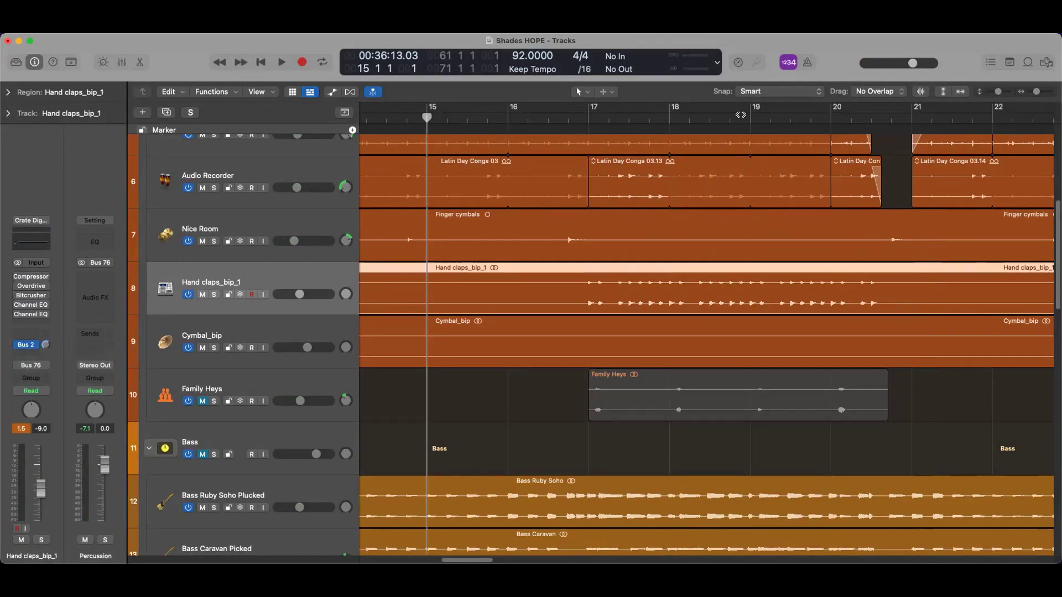
key(space)
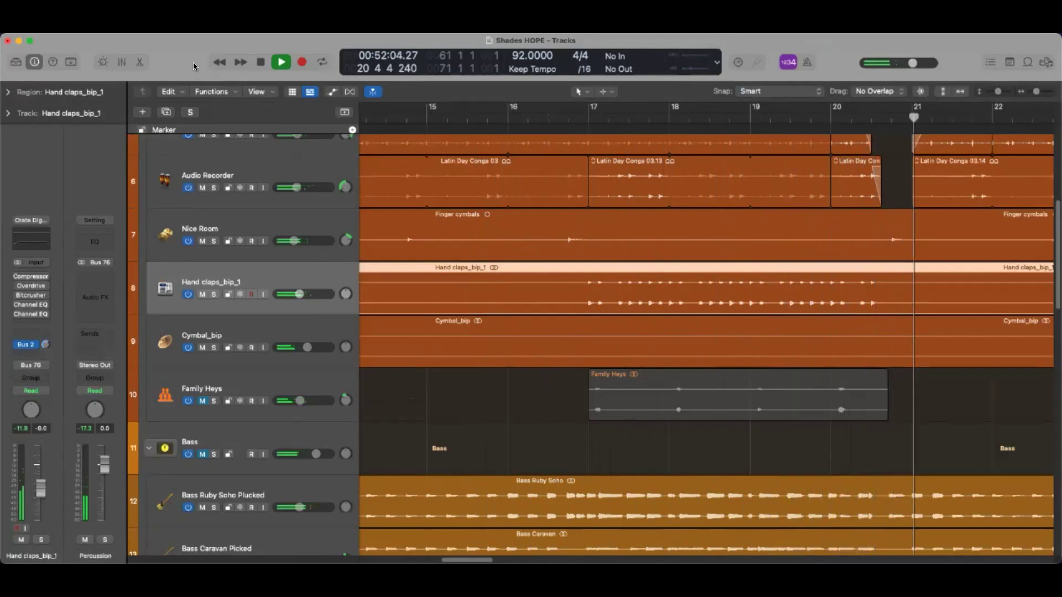
key(space)
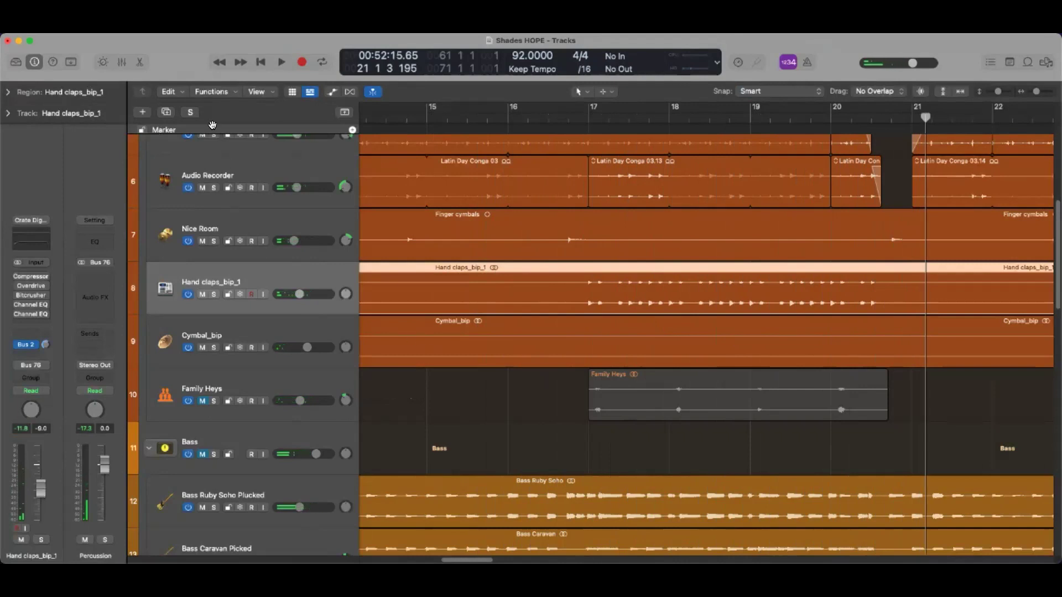